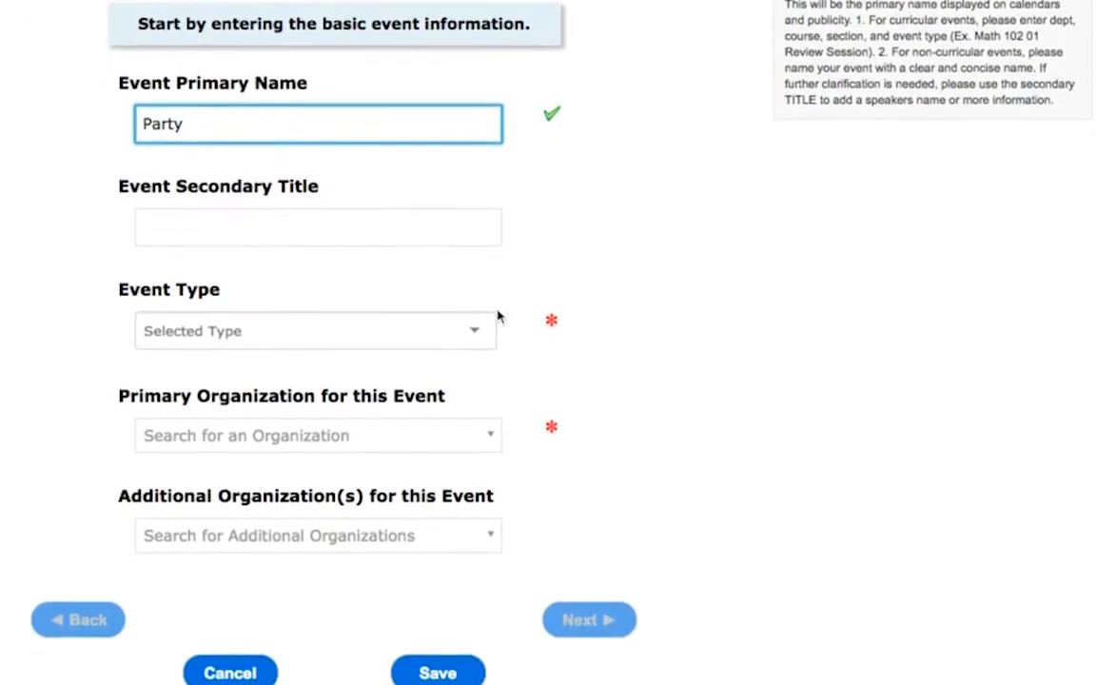
Step: Set the event type to Student: Party and choose S.B.O.G. as the primary organization
left_click(445, 340)
type("student")
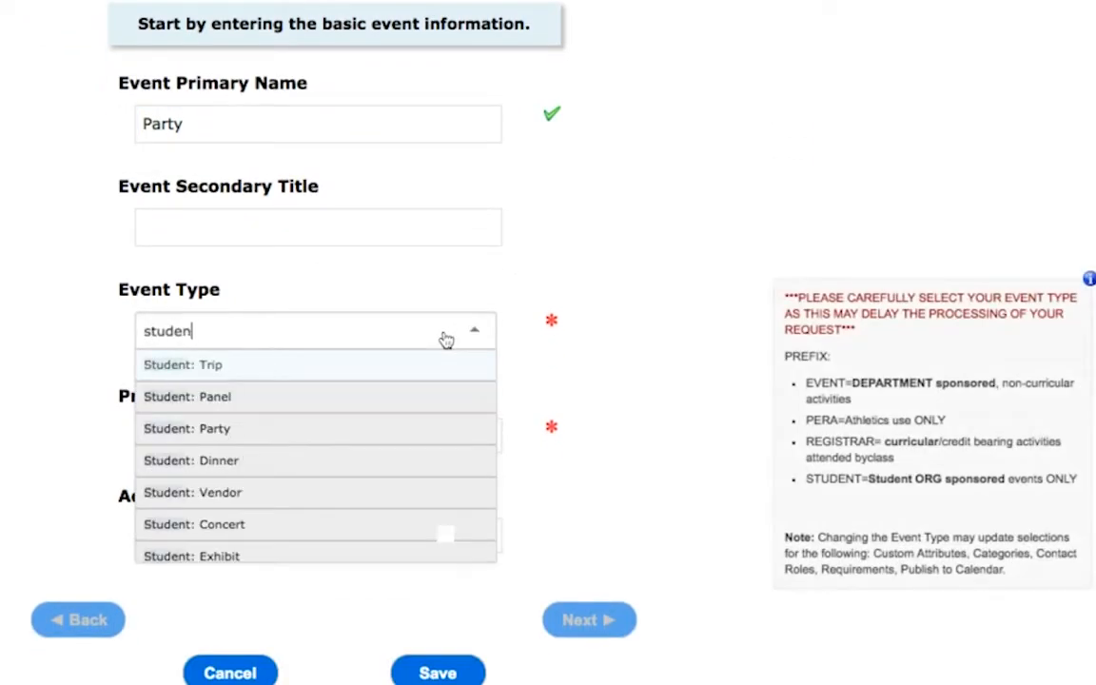
left_click(302, 436)
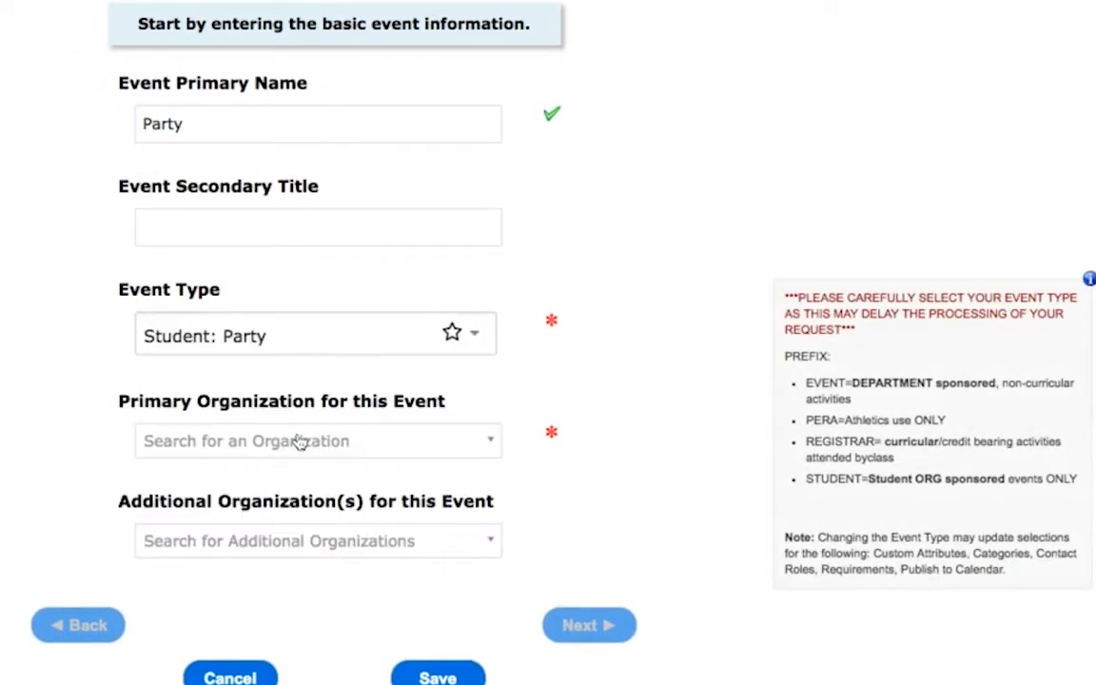
left_click(446, 444)
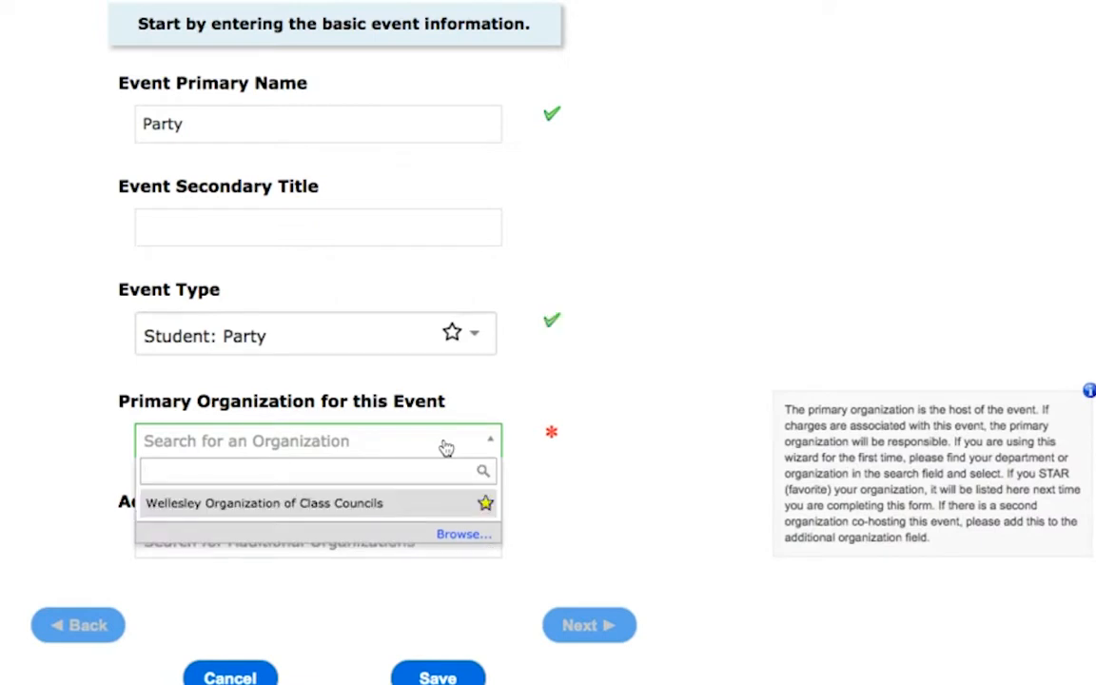
type("sbog")
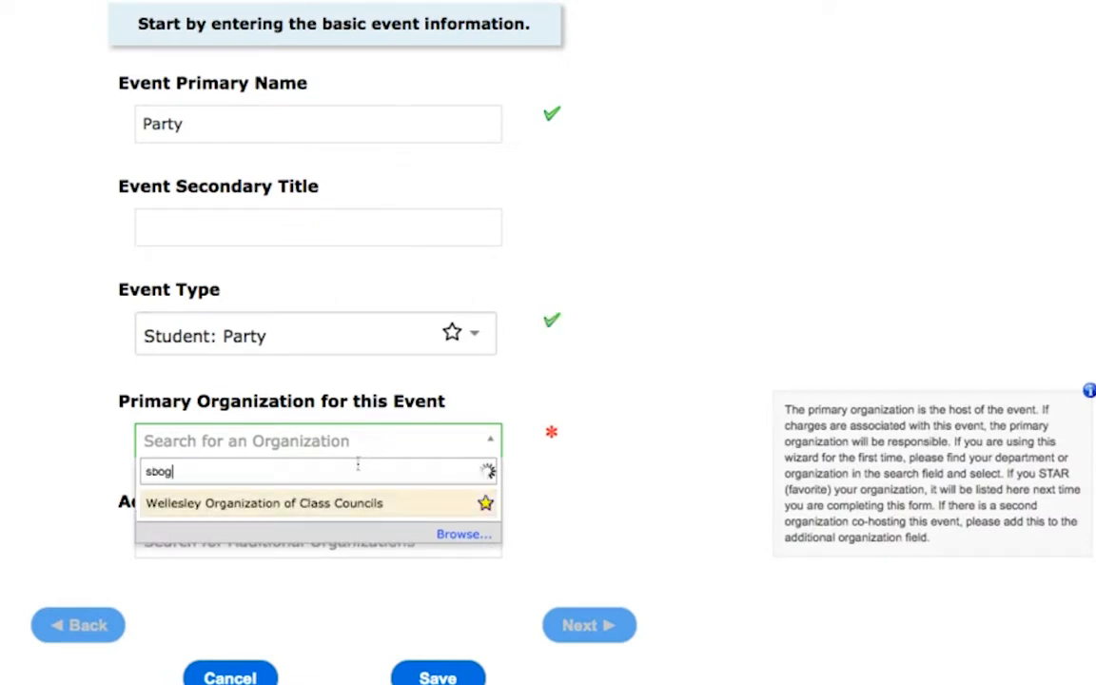
left_click(183, 502)
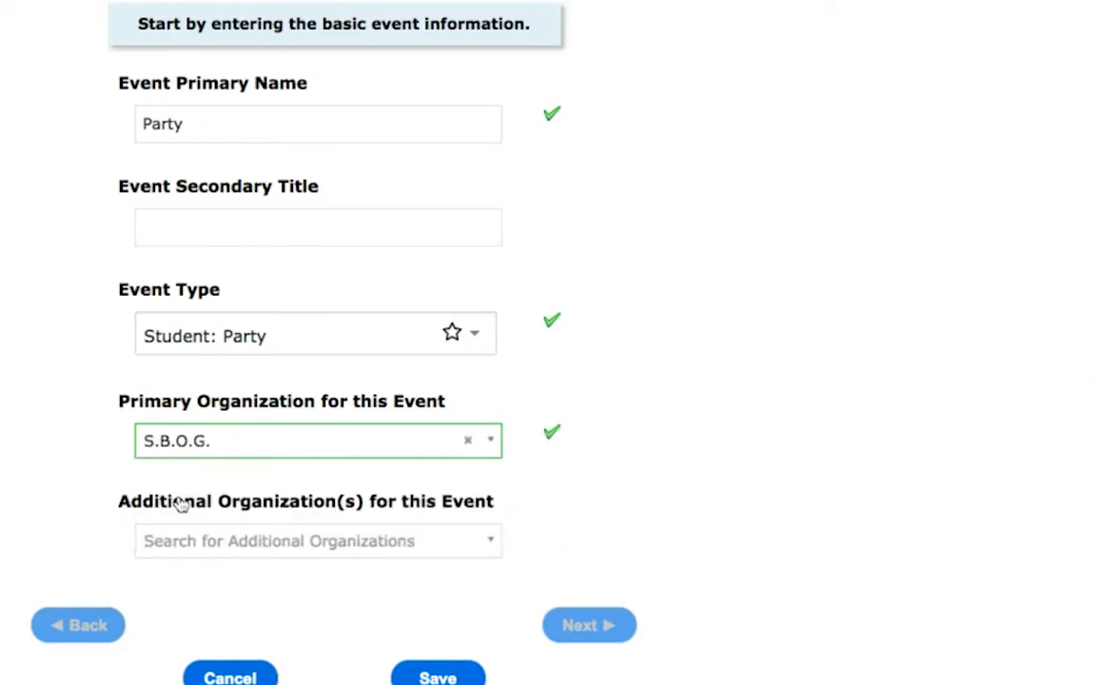
Step: Search the organizations by name for "dental", add Pre-Dental Society as an additional organization, and continue to the additional event information
scroll(386, 507, "down", 1)
left_click(414, 516)
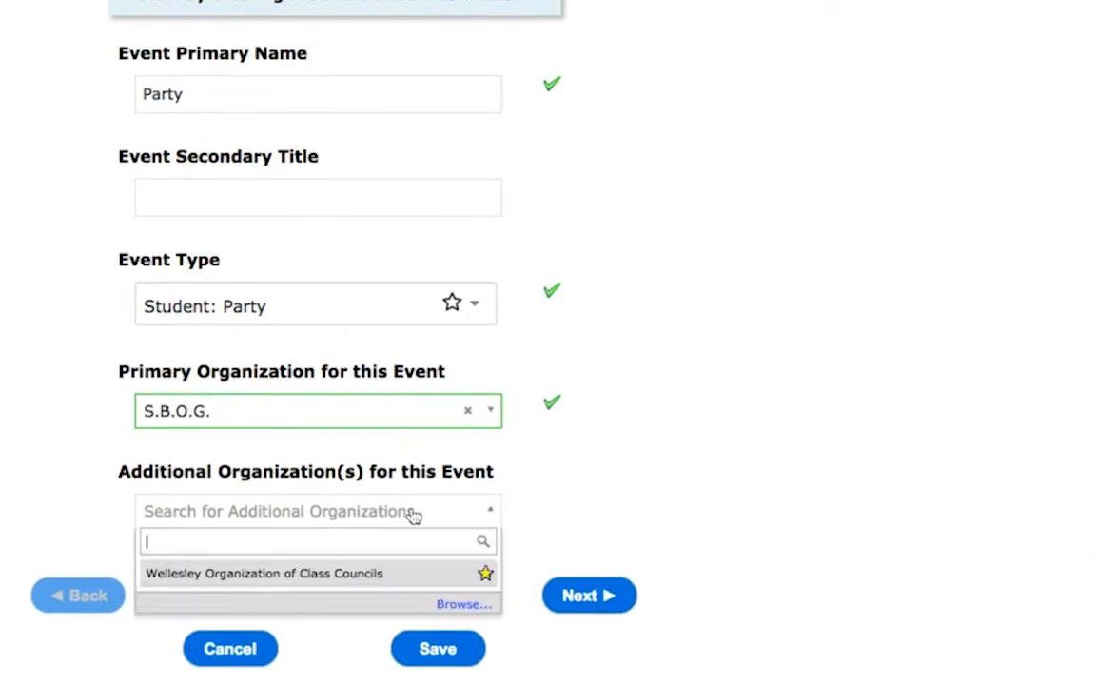
left_click(460, 604)
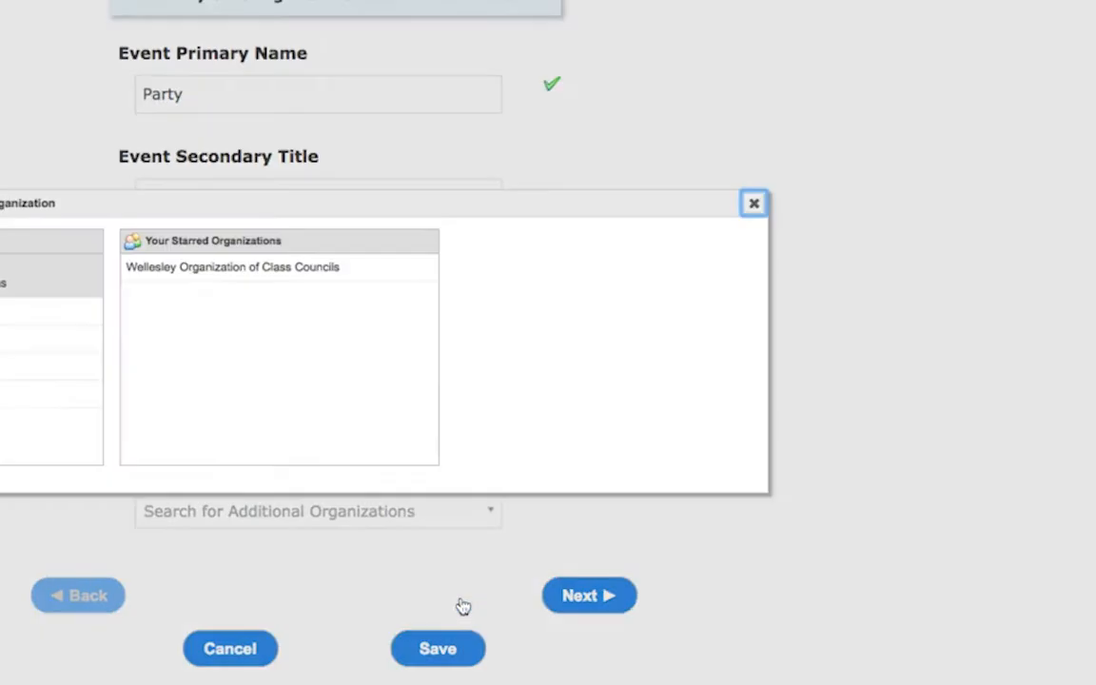
left_click(5, 311)
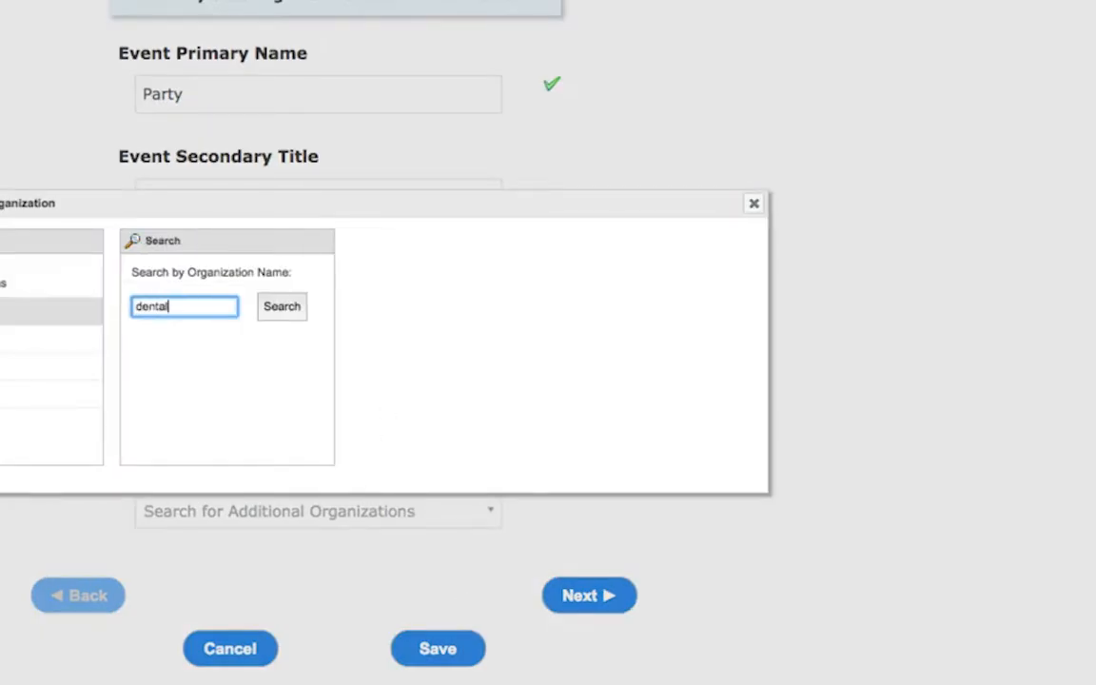
left_click(289, 307)
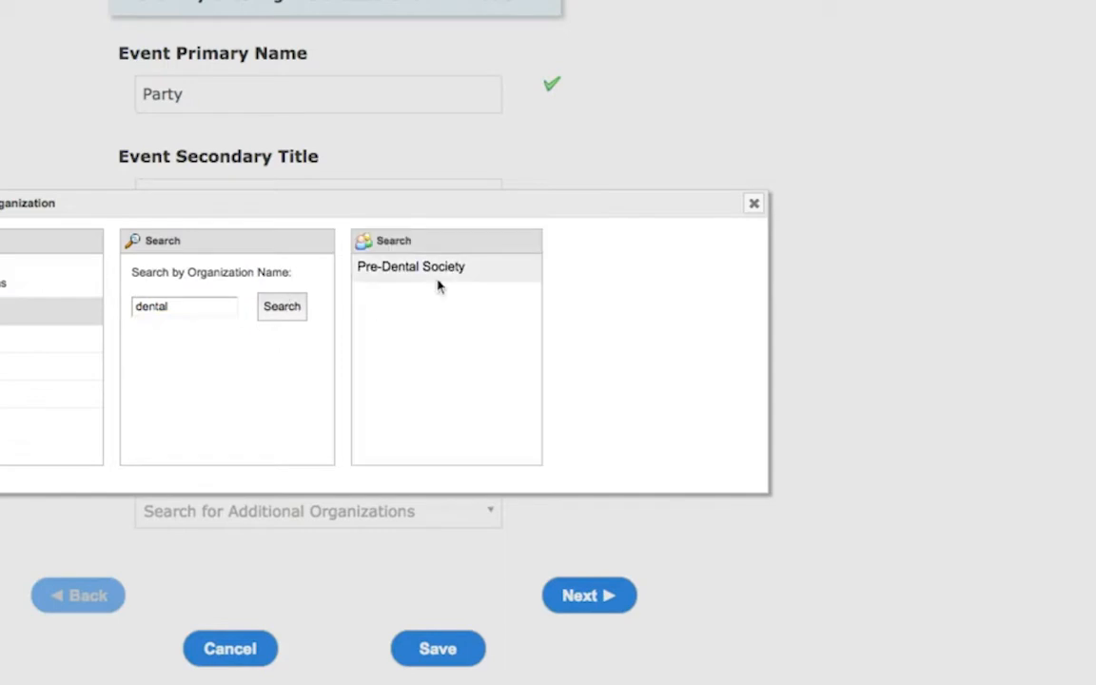
left_click(447, 270)
scroll(675, 402, "down", 1)
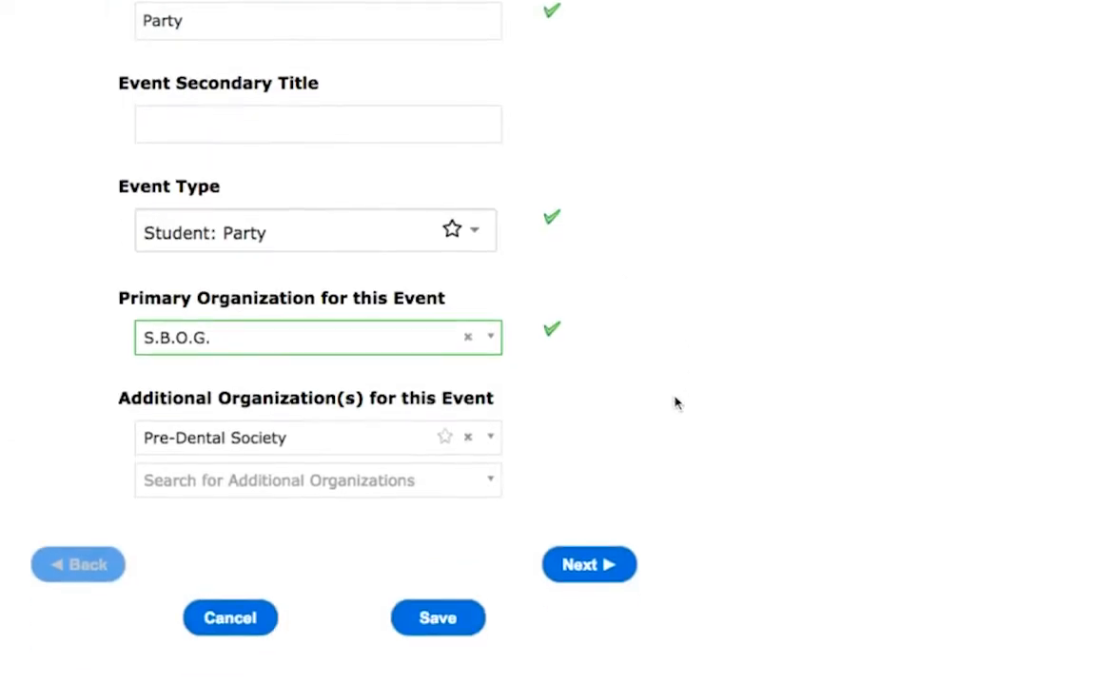
left_click(588, 563)
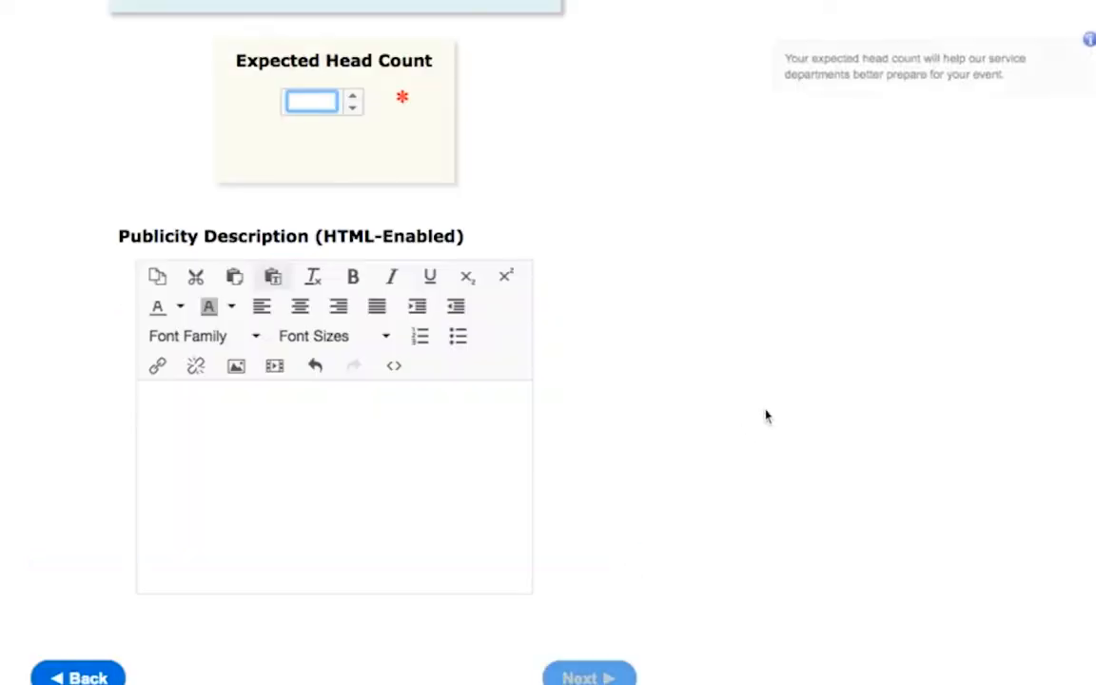
Step: Set the expected head count to 250, enter the publicity description "Join SBOG and the Pre-Dental Society for a fun party!", and continue
scroll(761, 411, "up", 2)
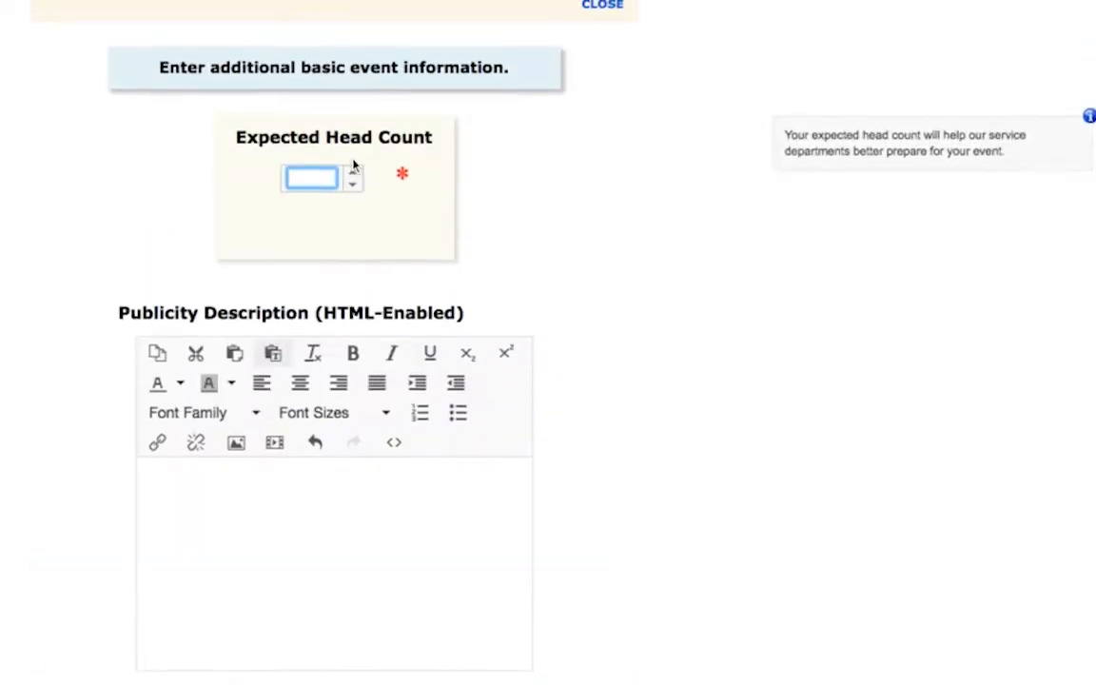
type("250")
scroll(653, 320, "down", 2)
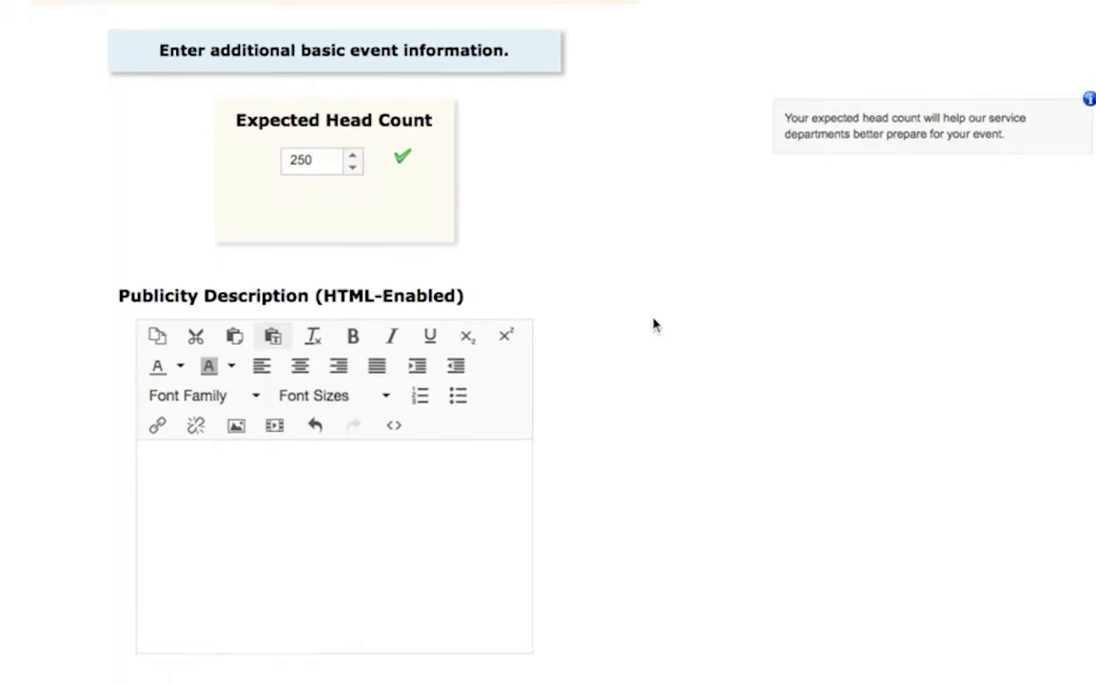
left_click(362, 419)
type("Join S")
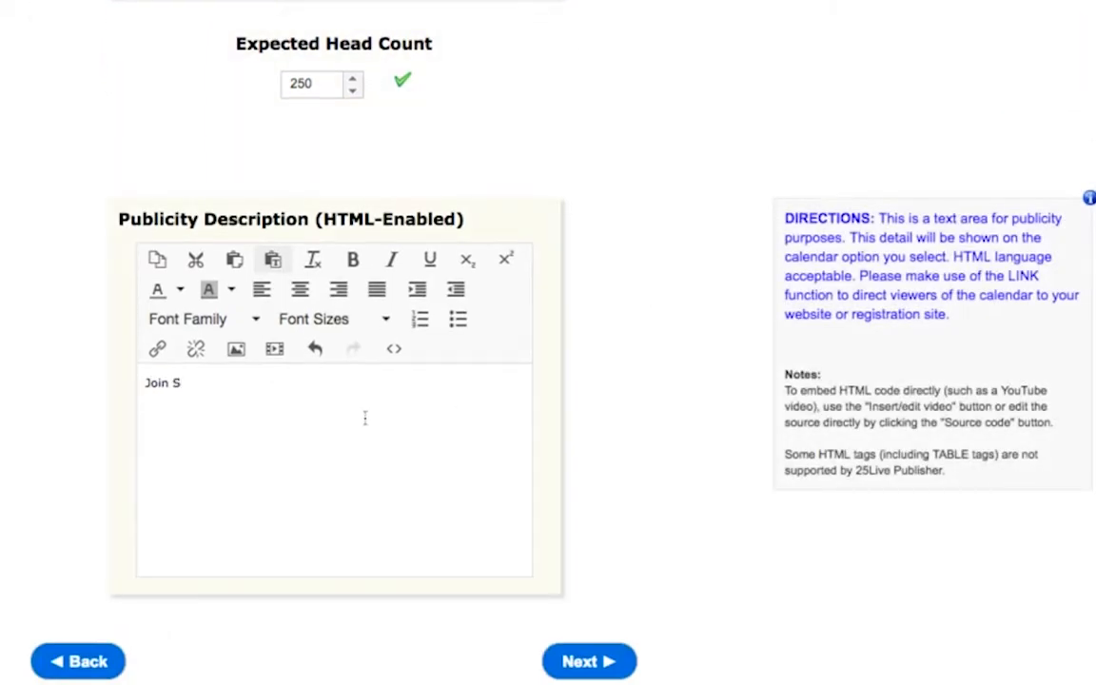
type("BOG and the Pre-Dental Society for a fun party!")
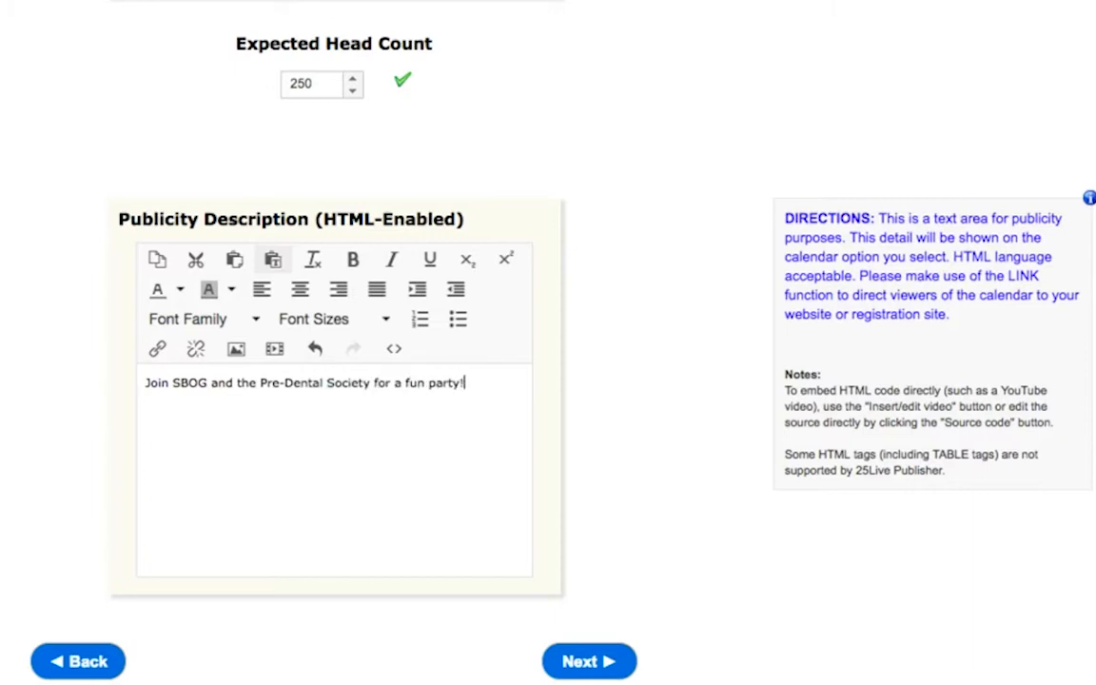
left_click(583, 661)
Step: Mark the event as happening only once and set its start date to Fri Feb 15 2019
scroll(692, 445, "up", 2)
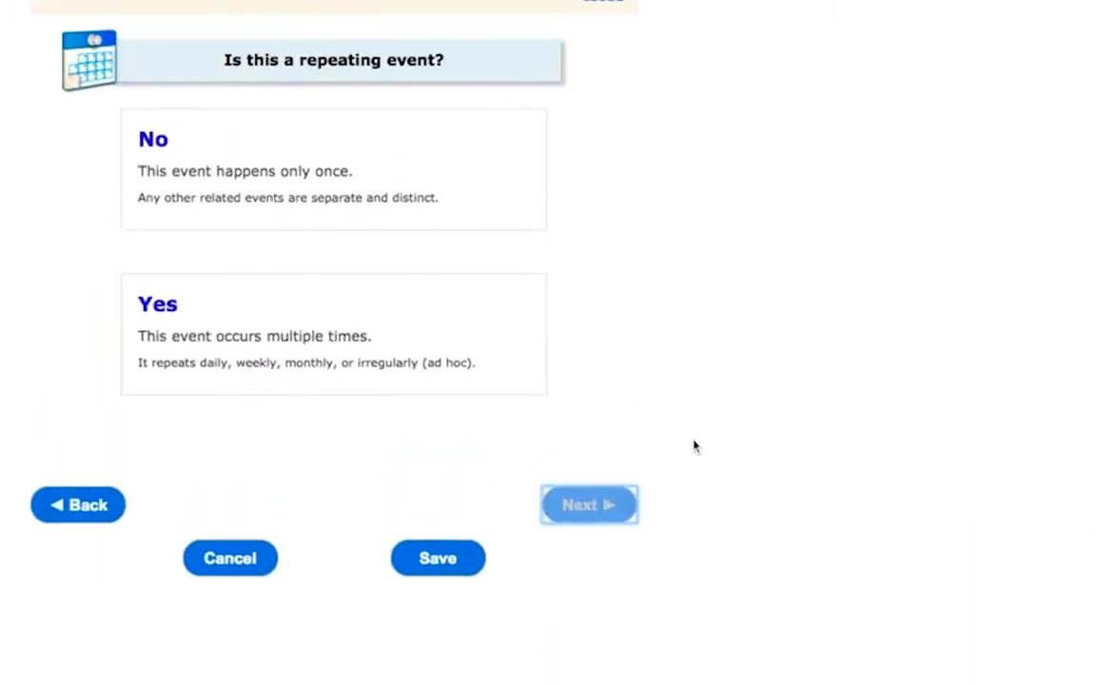
left_click(467, 161)
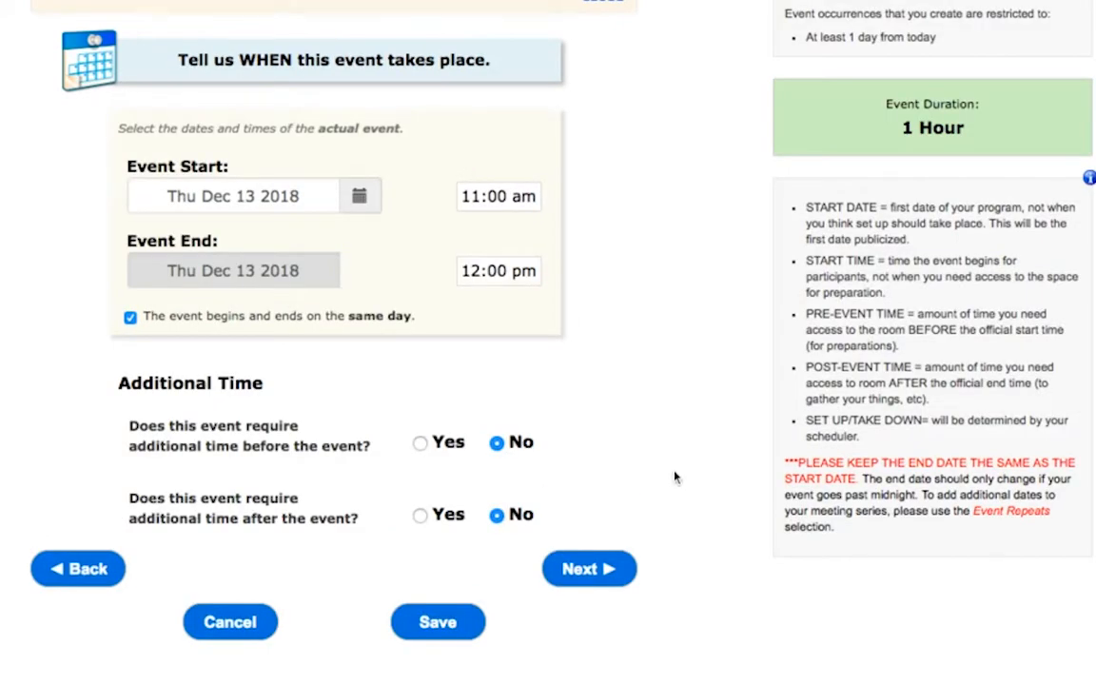
scroll(674, 477, "down", 1)
left_click(359, 160)
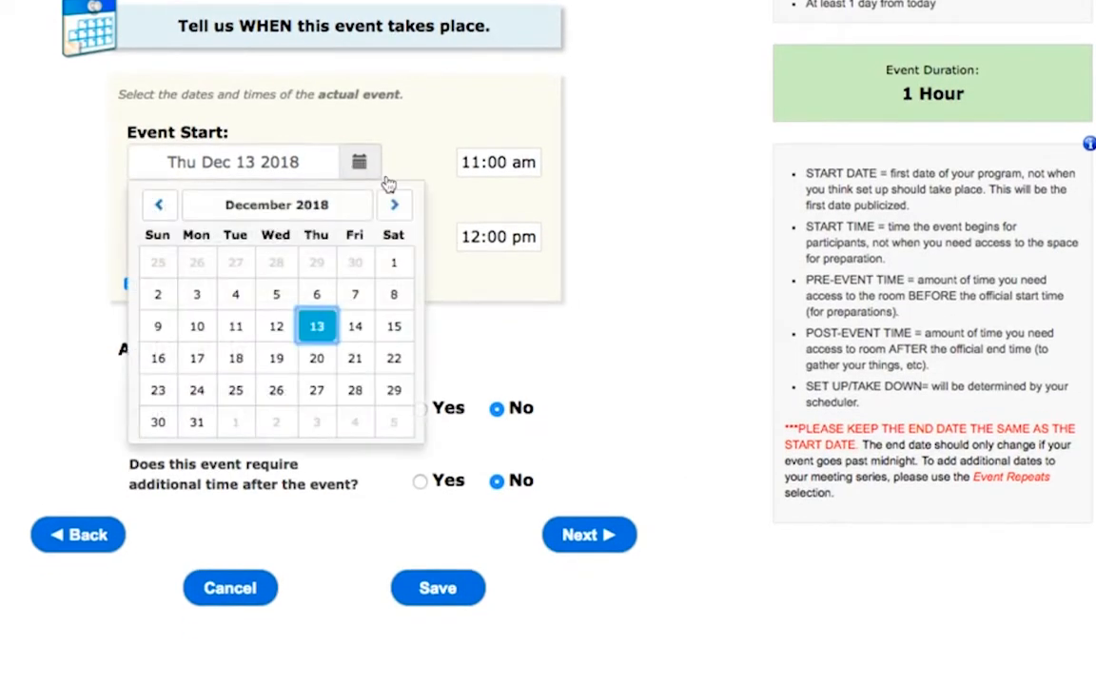
left_click(396, 205)
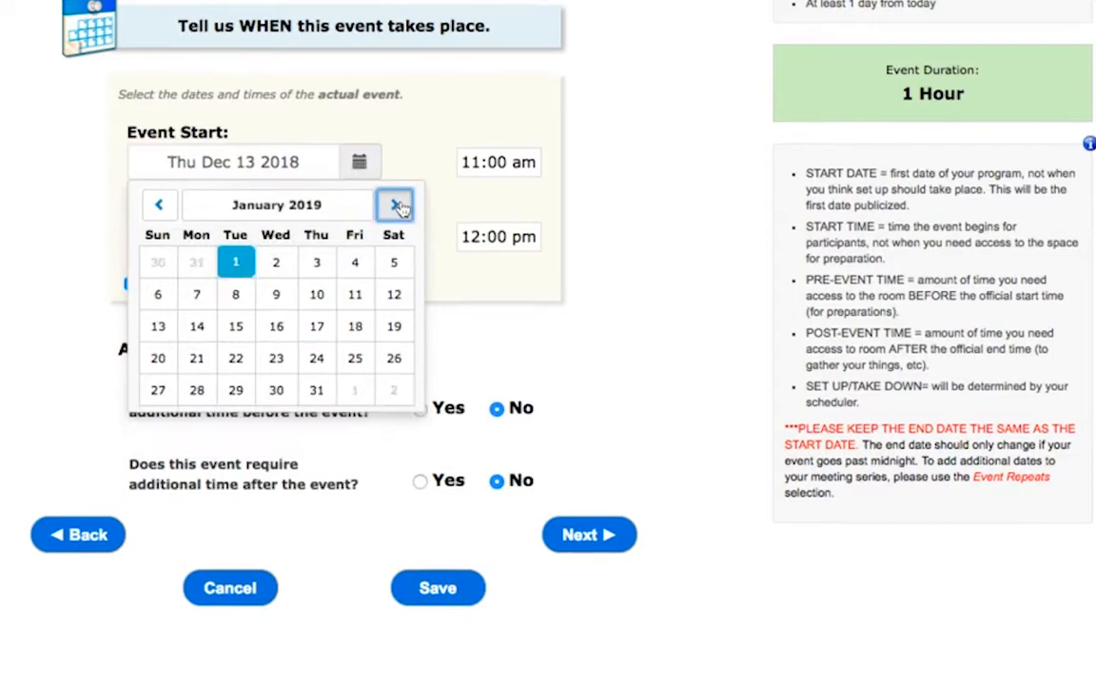
left_click(396, 205)
left_click(355, 327)
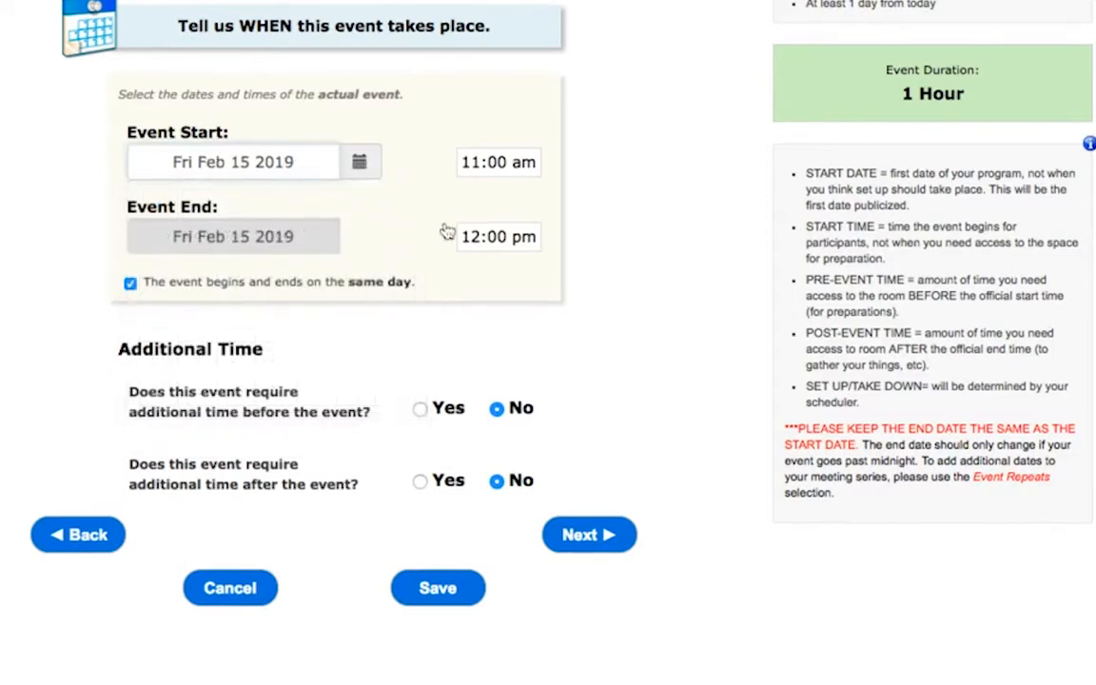
Step: Set the event's start time to 10:00 pm
left_click(498, 161)
scroll(519, 323, "down", 8)
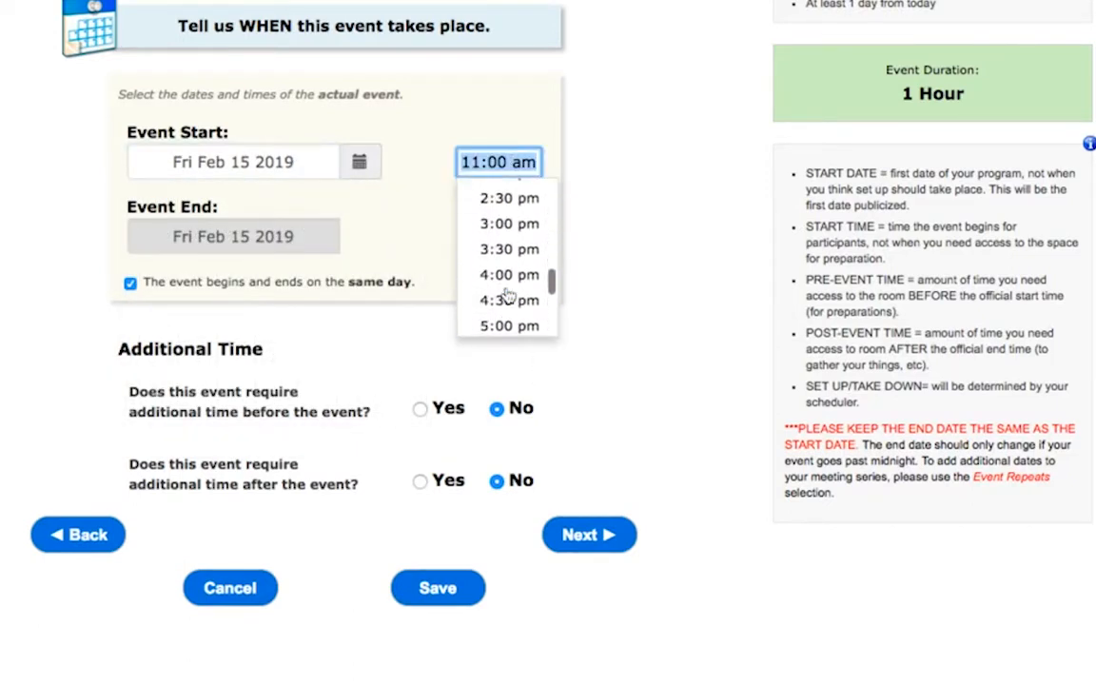
scroll(508, 295, "down", 5)
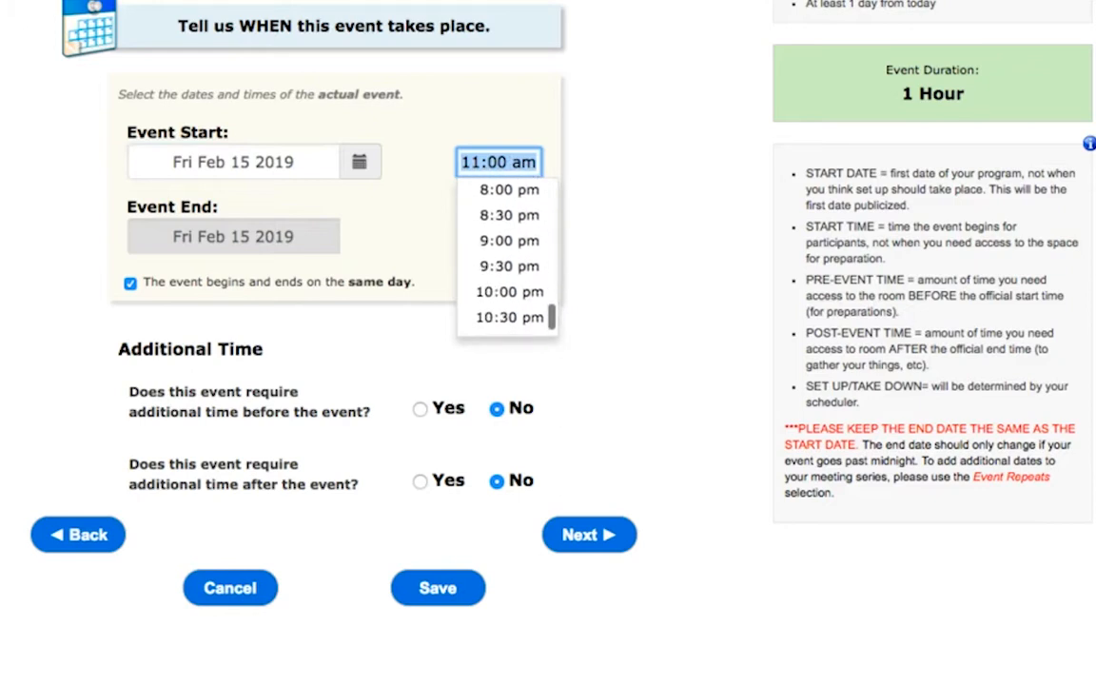
left_click(522, 250)
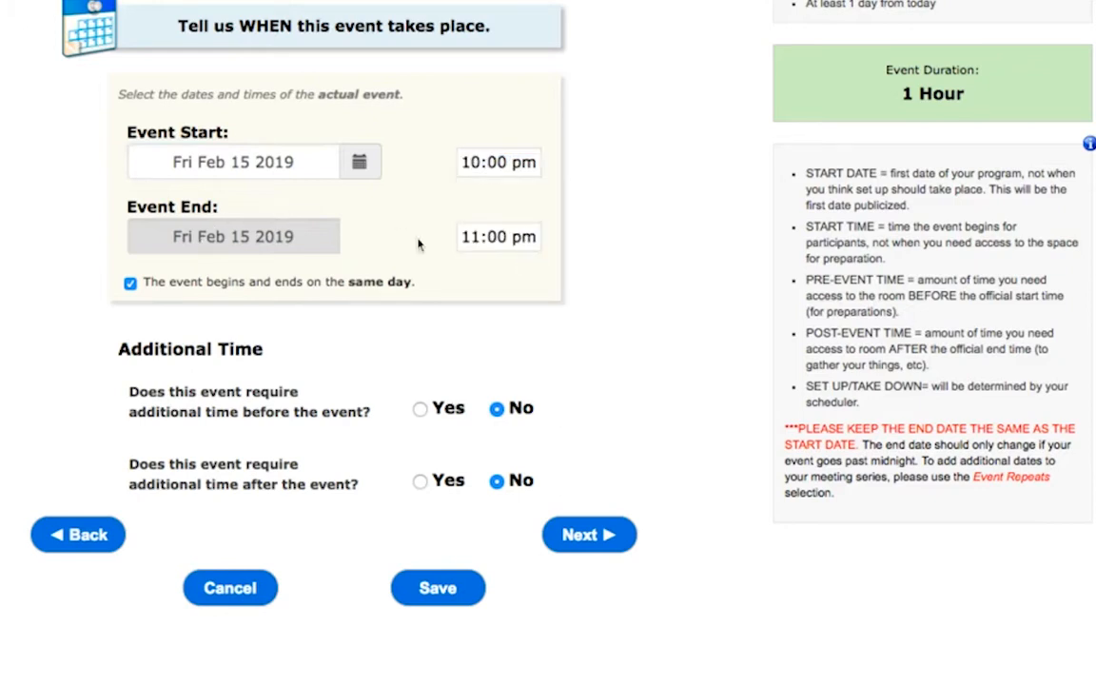
Step: Turn off the same-day option and set the event to end on Sat Feb 16 2019 at 1:00 am
left_click(129, 283)
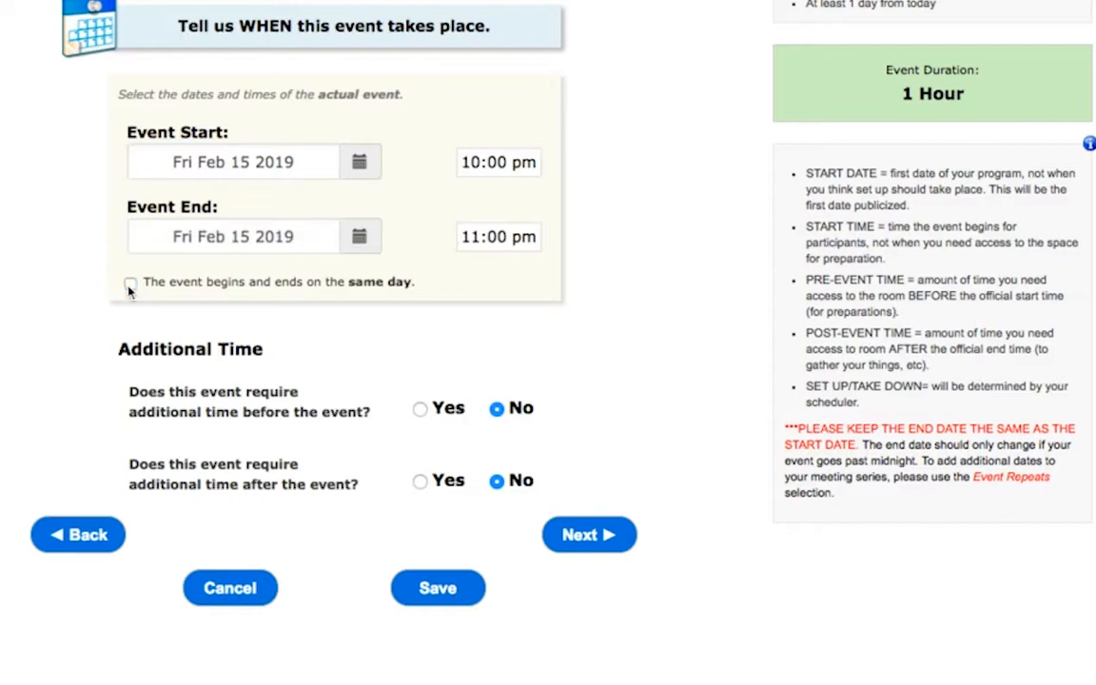
left_click(354, 245)
left_click(393, 400)
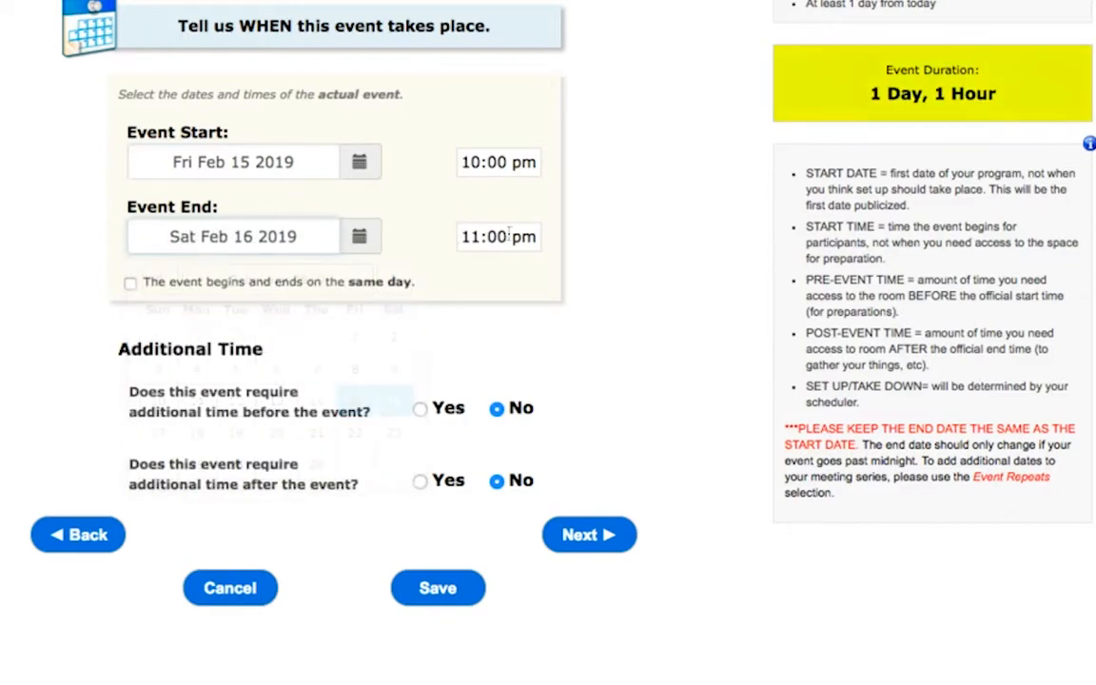
left_click(514, 237)
scroll(521, 338, "down", 3)
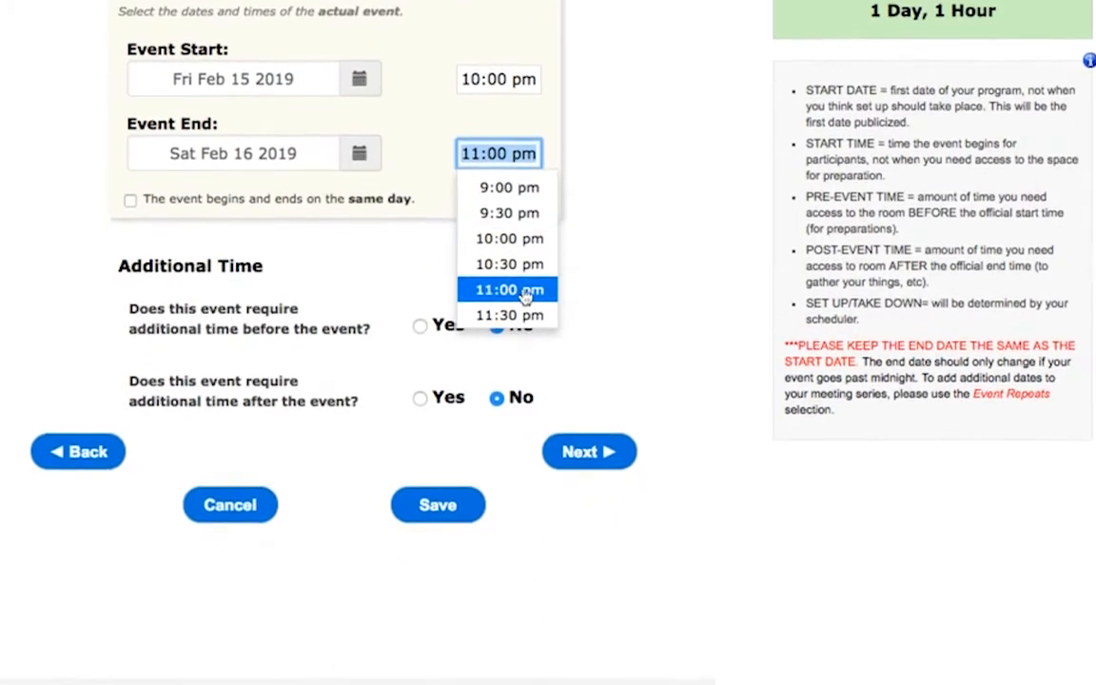
scroll(514, 214, "up", 10)
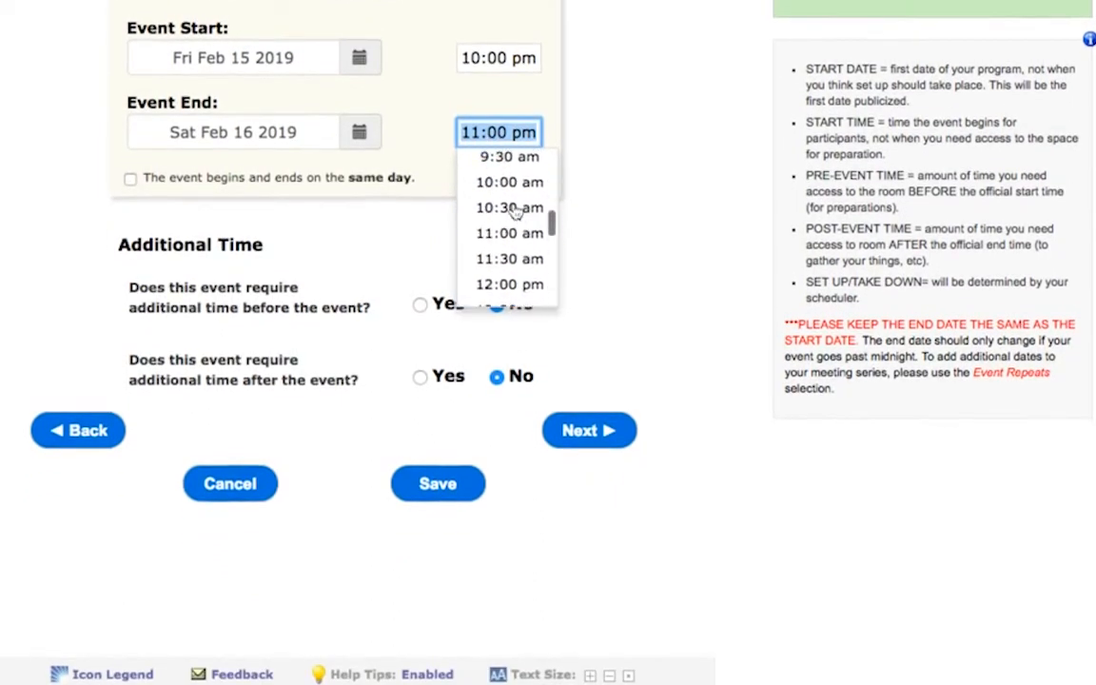
scroll(514, 212, "up", 4)
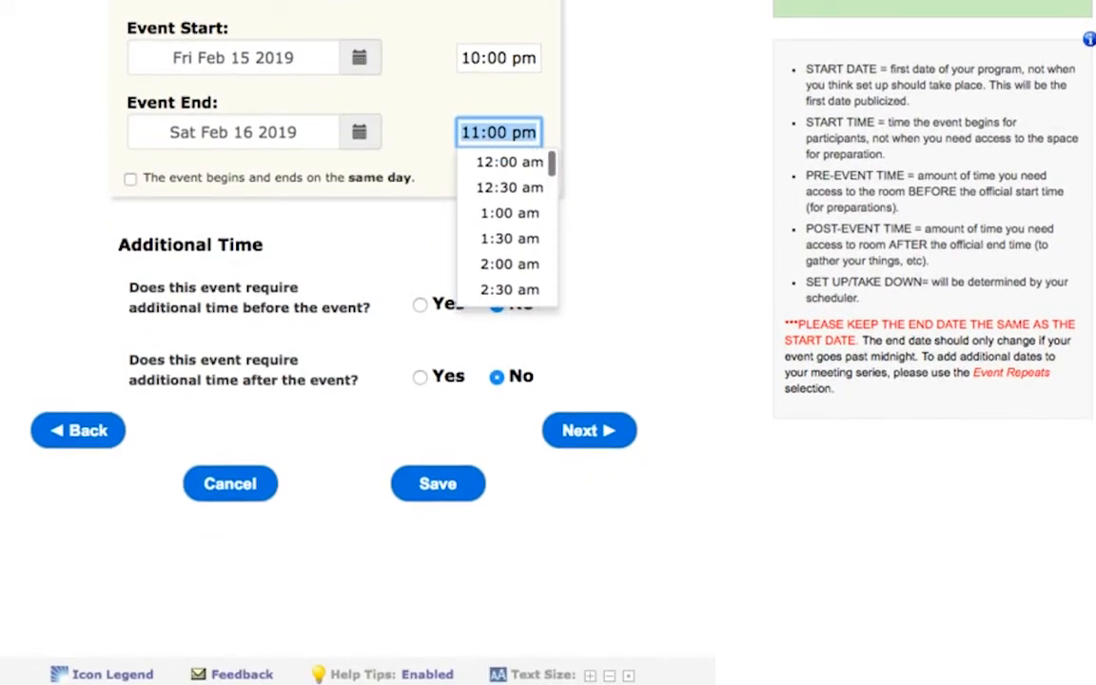
left_click(510, 213)
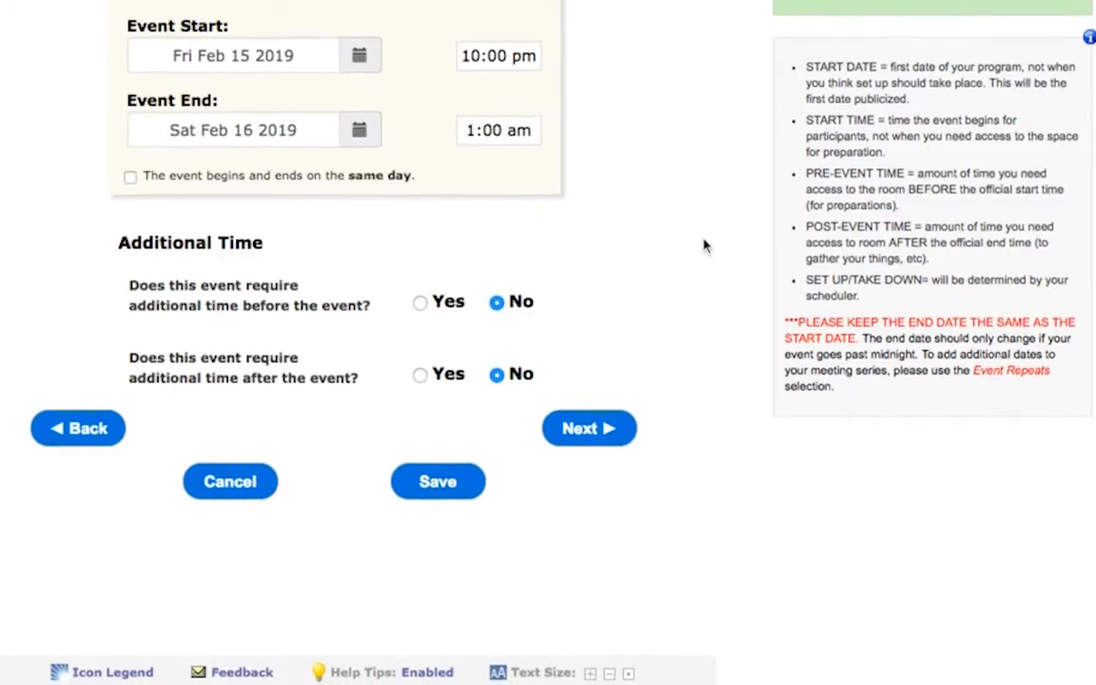
Step: Request additional time before the event, with 3 hours of setup
scroll(398, 67, "up", 2)
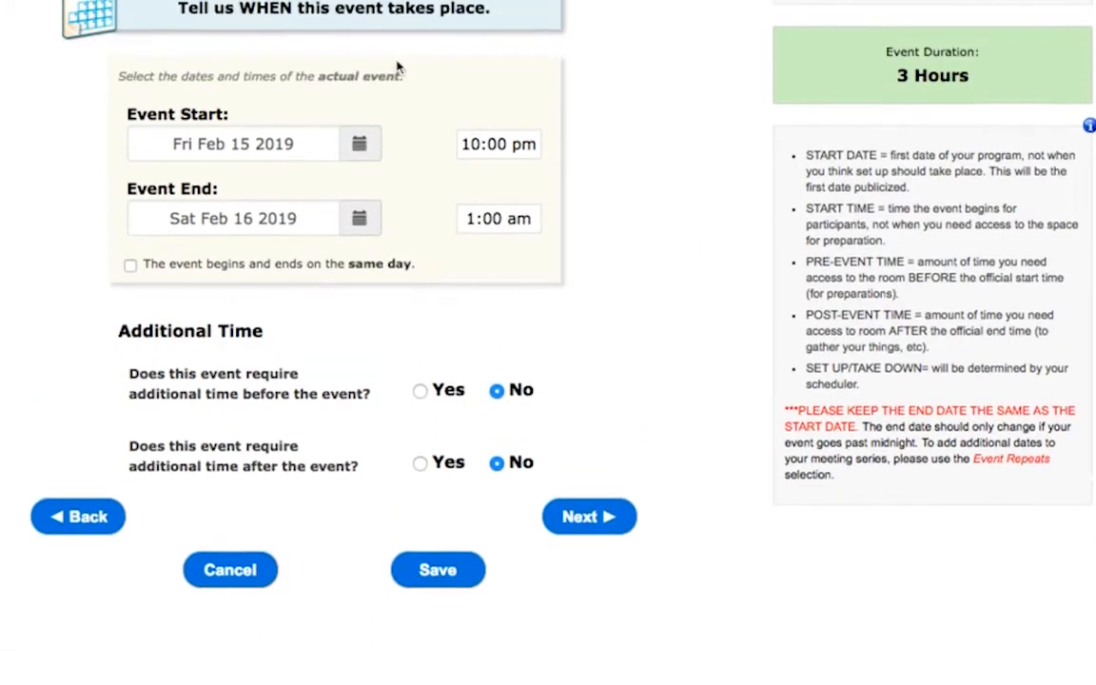
left_click(419, 391)
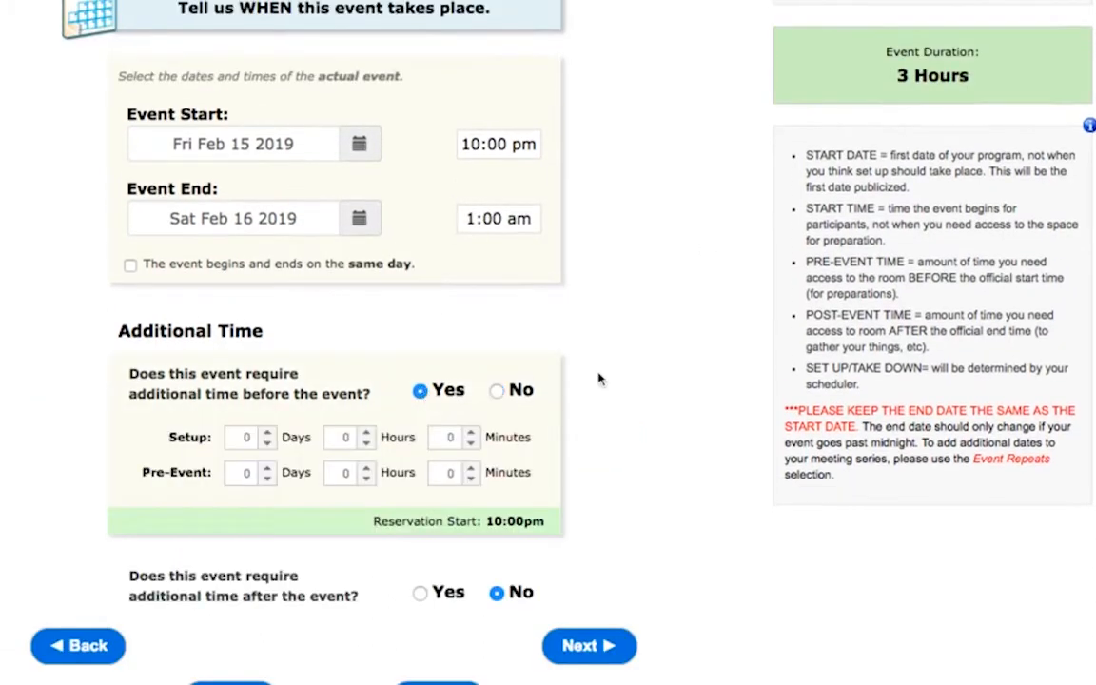
scroll(602, 378, "down", 1)
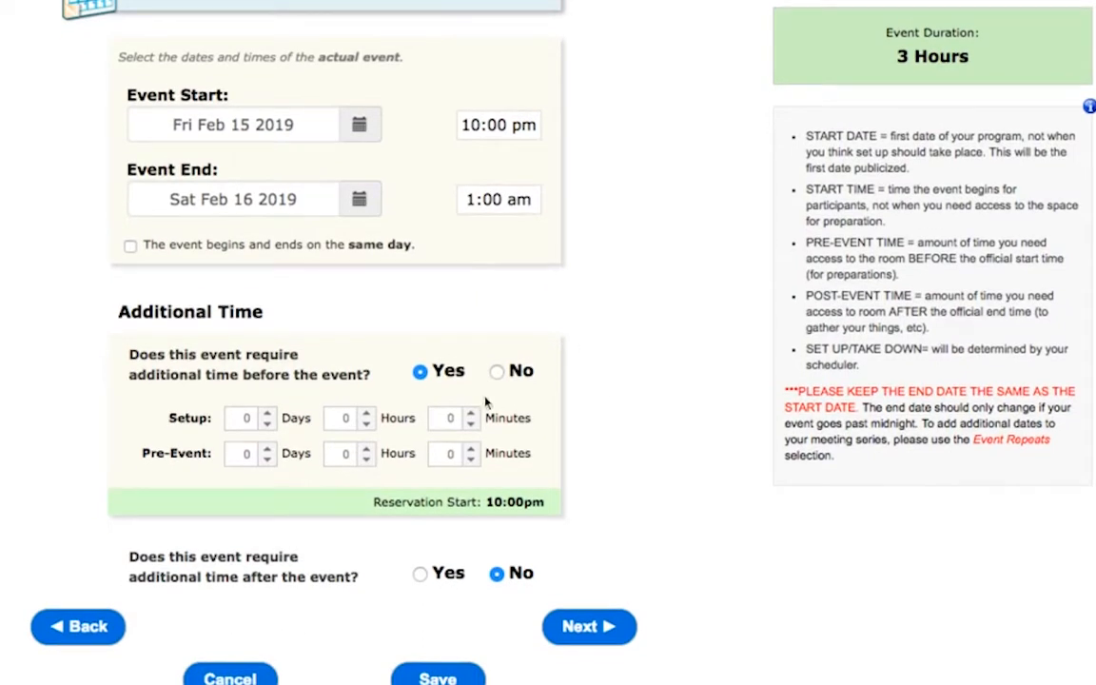
left_click(366, 412)
left_click(366, 413)
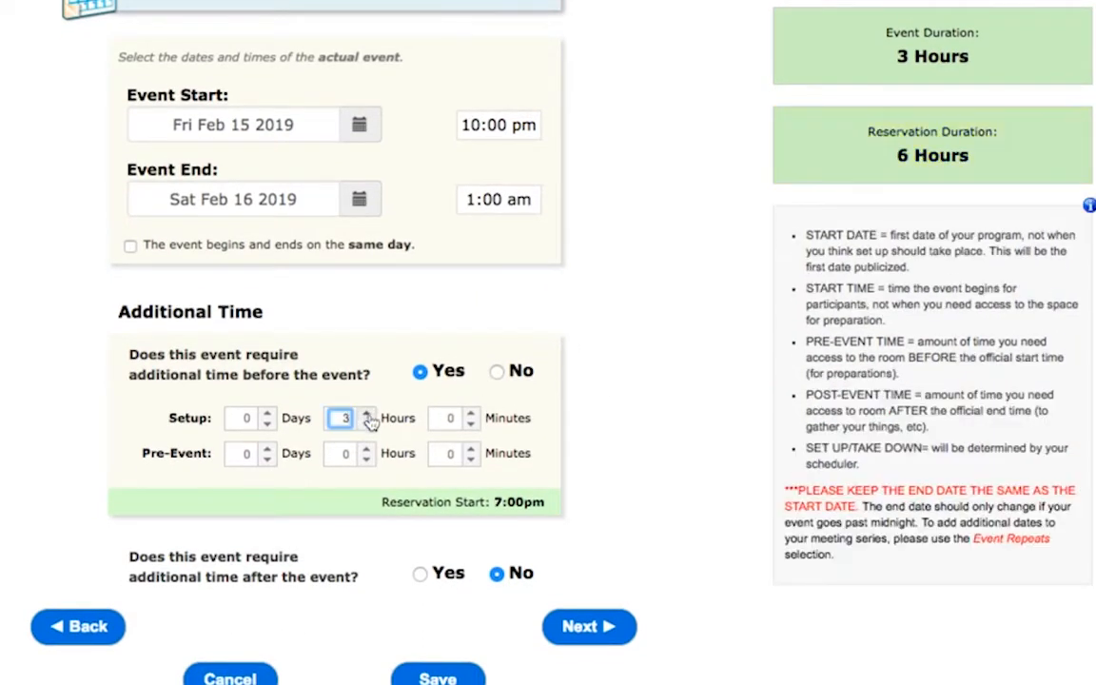
Step: Request additional time after the event, with 2 hours of post-event time
left_click(418, 574)
scroll(690, 515, "down", 3)
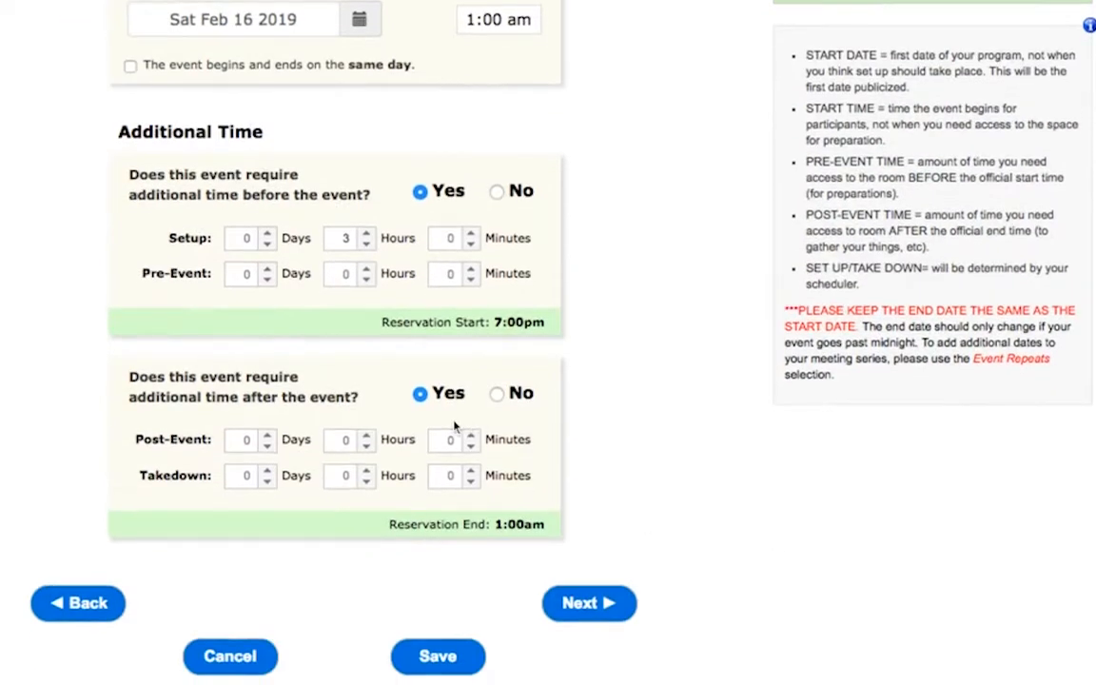
left_click(366, 434)
left_click(366, 434)
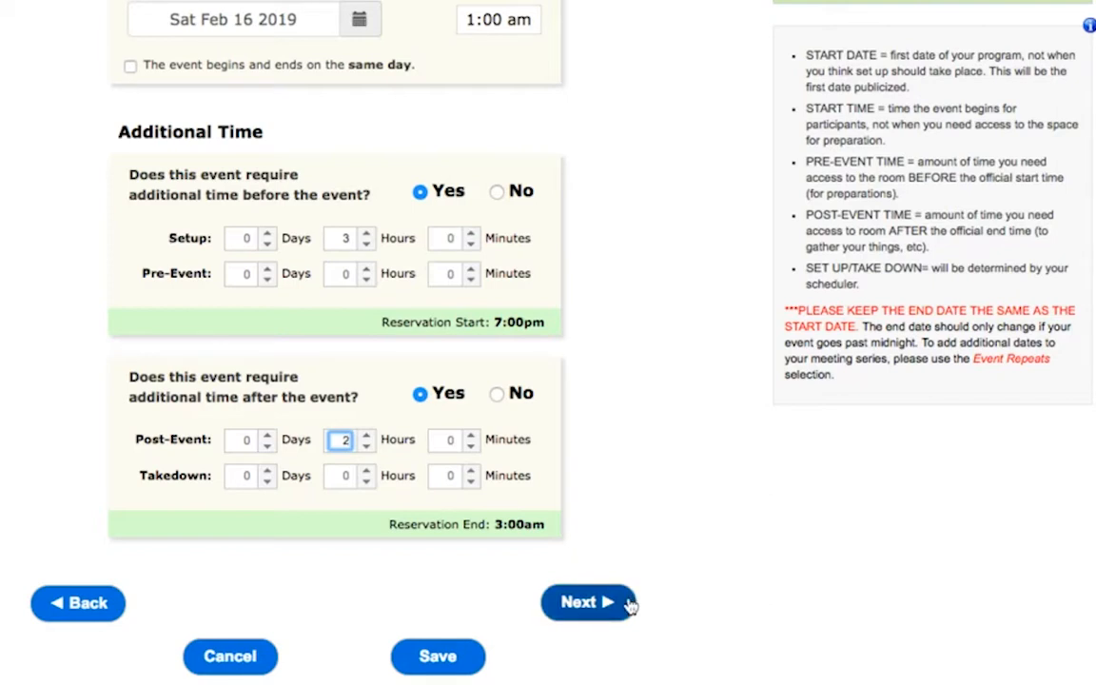
Step: Check the event's dates and additional times, and continue to the event location selection
scroll(660, 526, "up", 2)
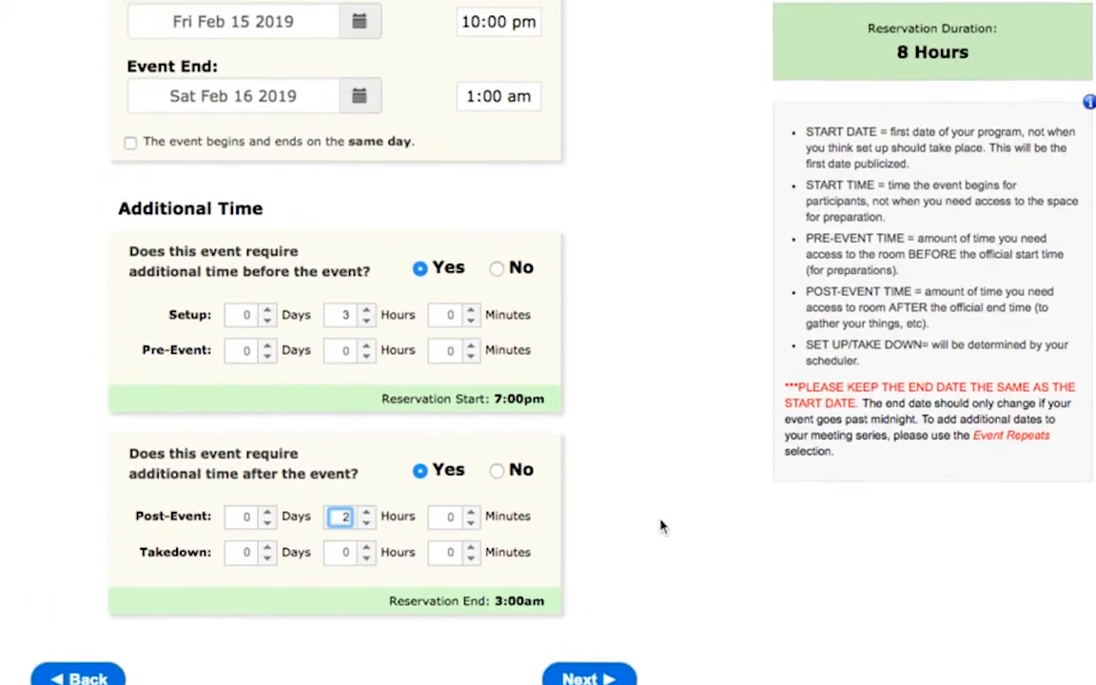
scroll(660, 526, "down", 1)
left_click(617, 633)
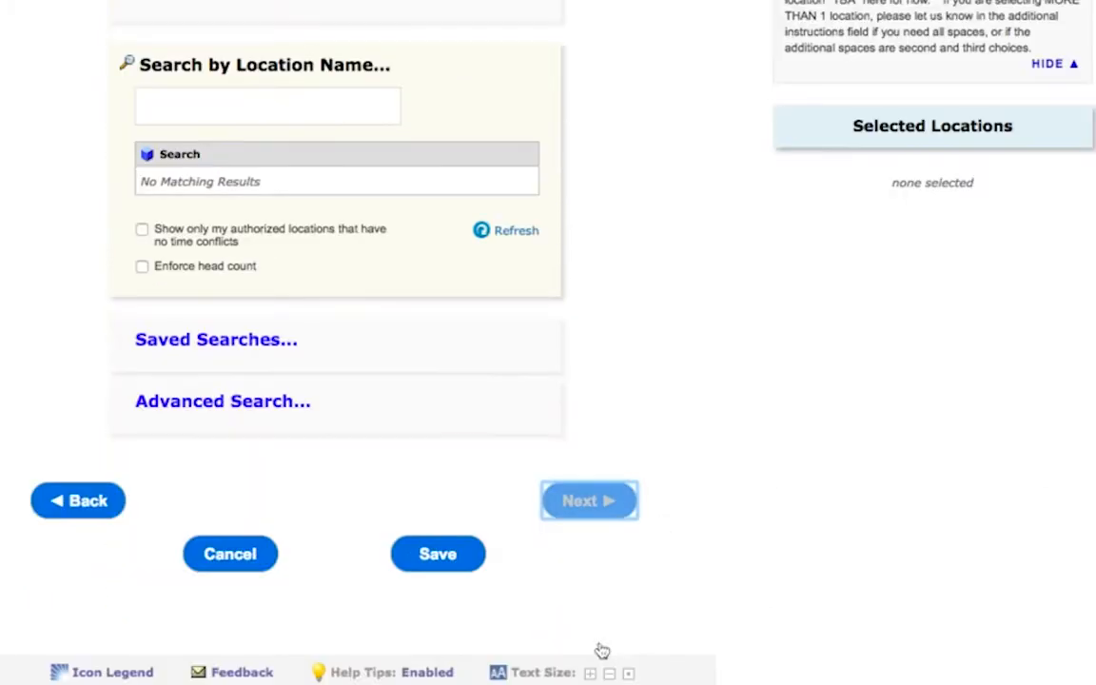
Step: Search locations by name for "tish", select LWC-105 Tishman as the event location, and continue to services and equipment
scroll(685, 319, "up", 4)
left_click(252, 302)
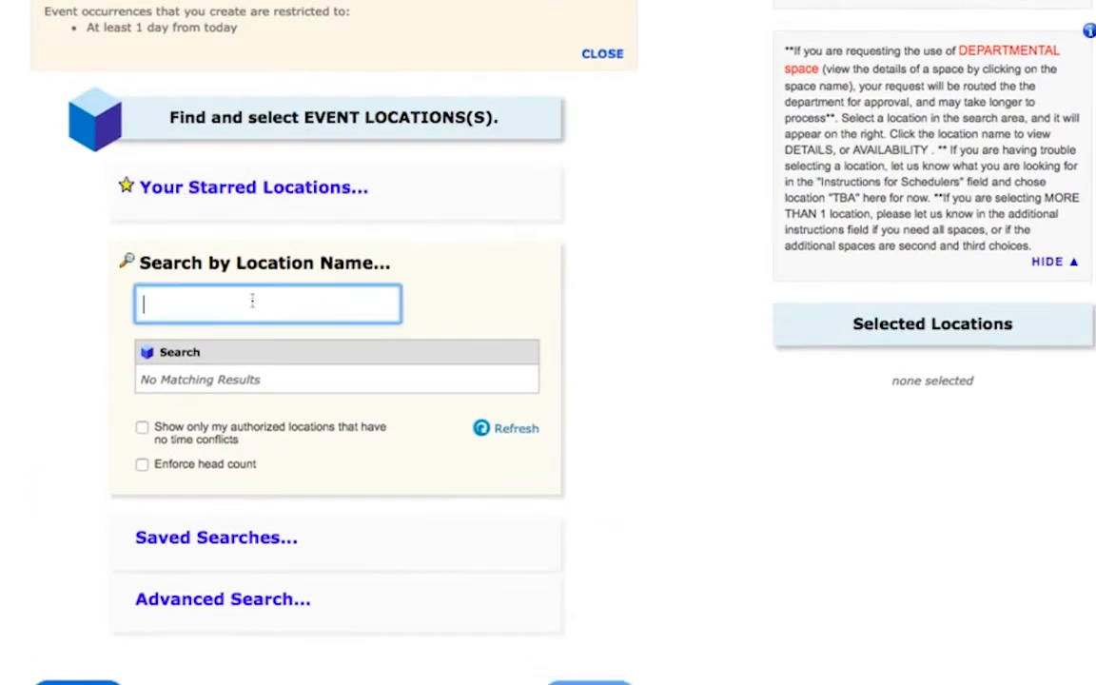
type("tish")
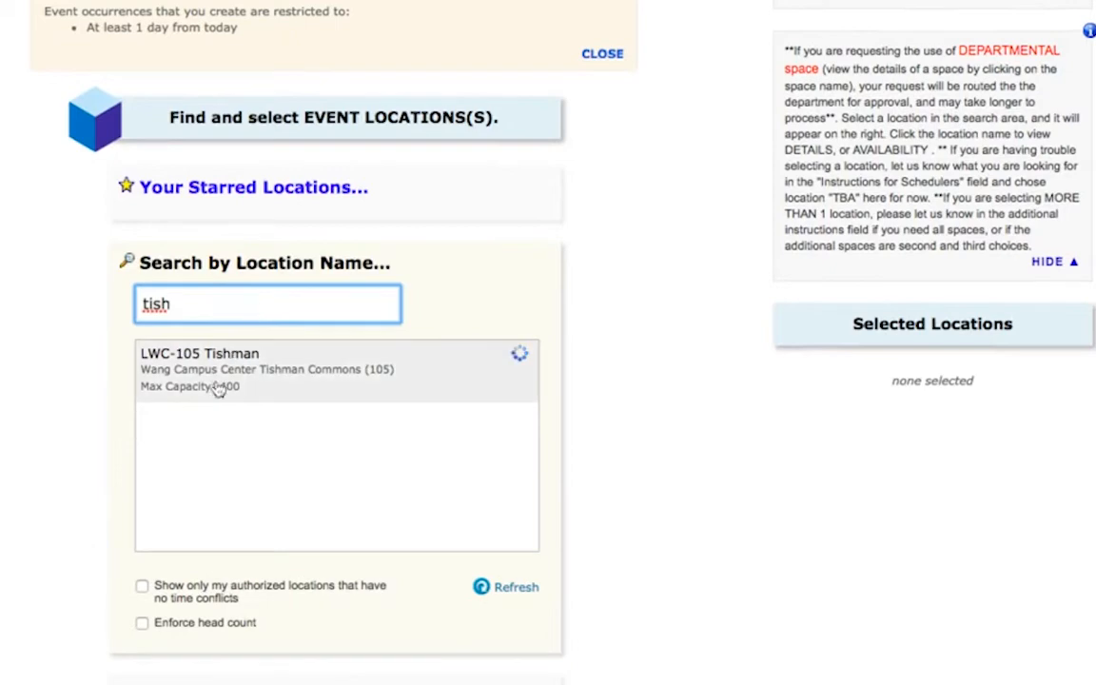
left_click(521, 355)
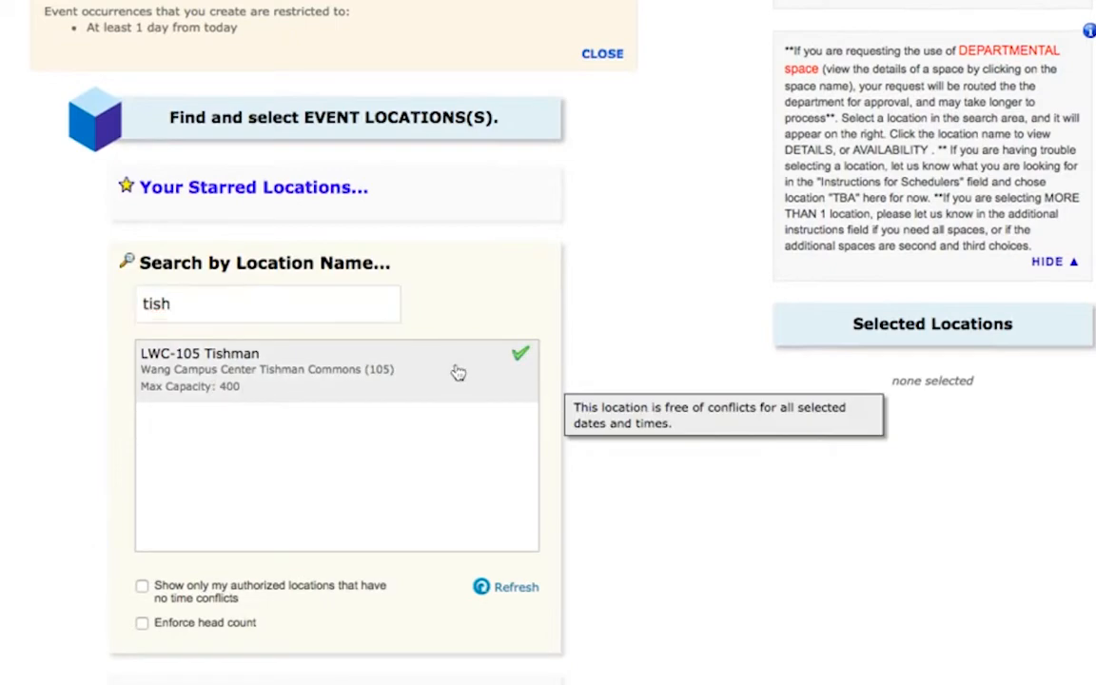
scroll(694, 382, "down", 5)
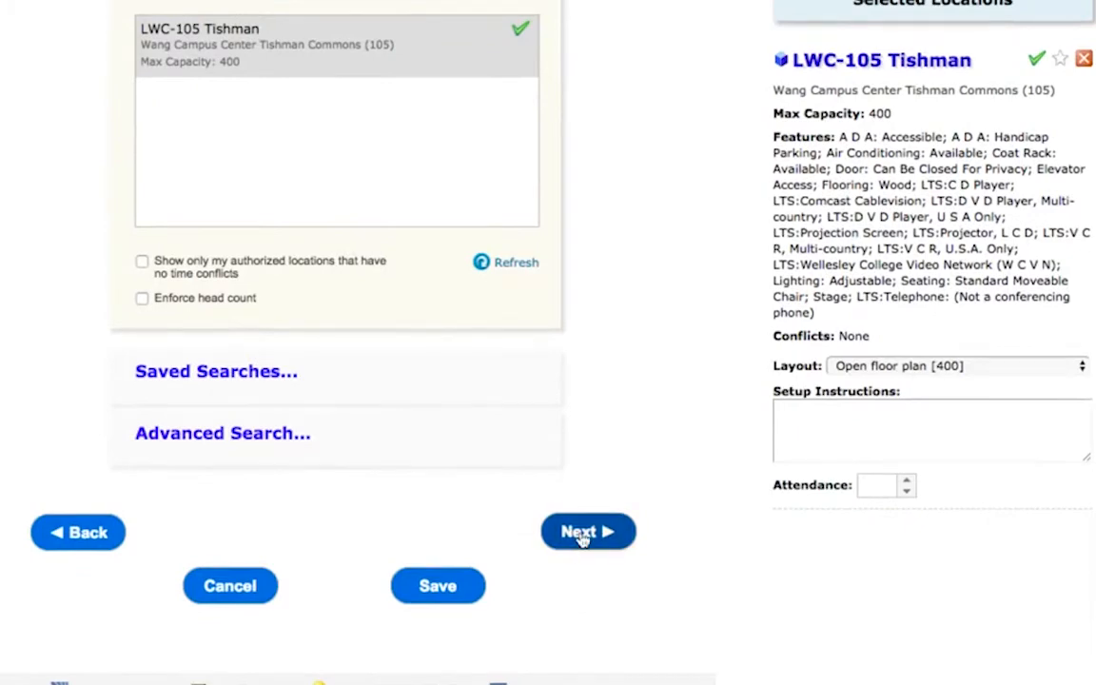
left_click(584, 534)
Step: Search resources for "table" and add LWC: 6' Rectangular Table with a quantity of 5
scroll(704, 291, "up", 3)
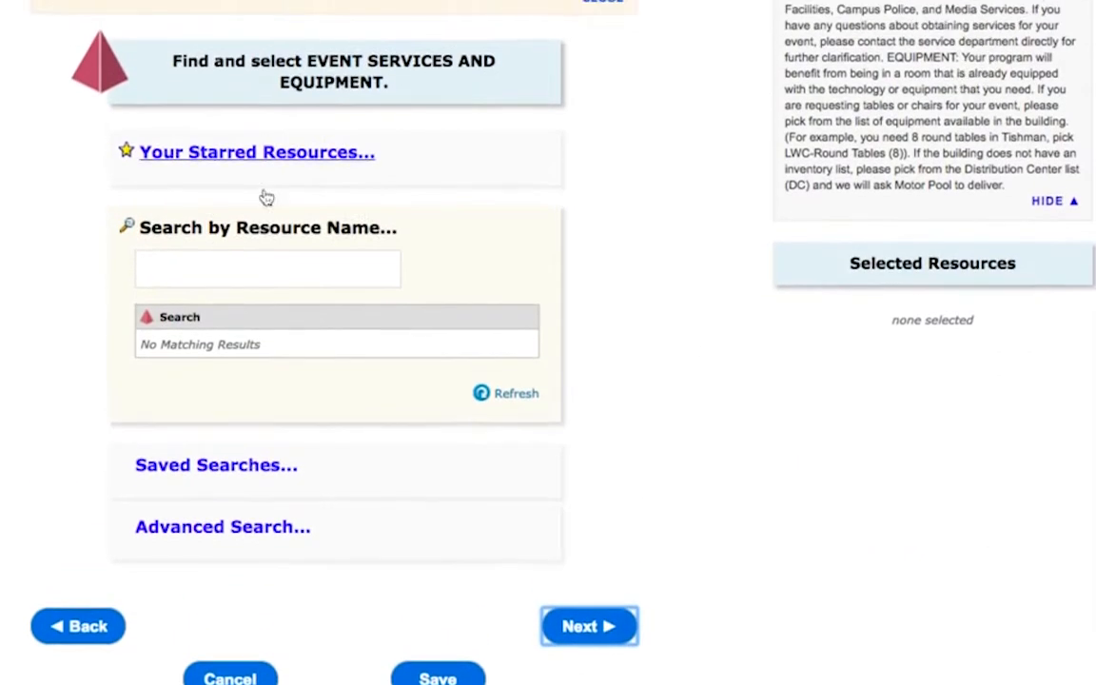
left_click(269, 265)
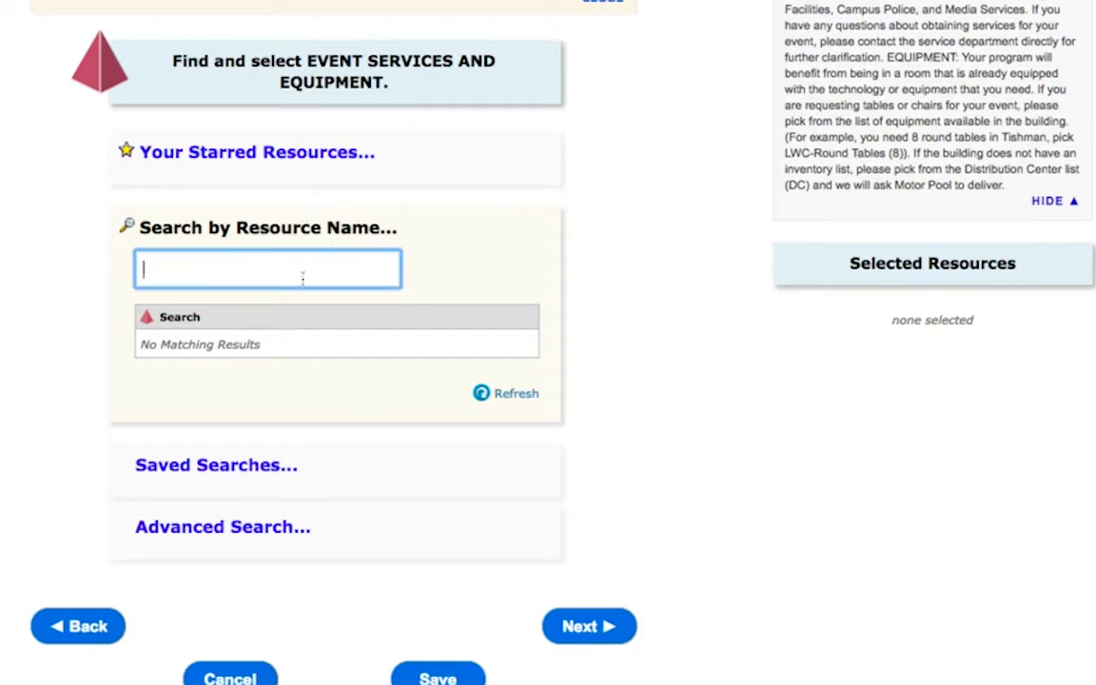
type("table")
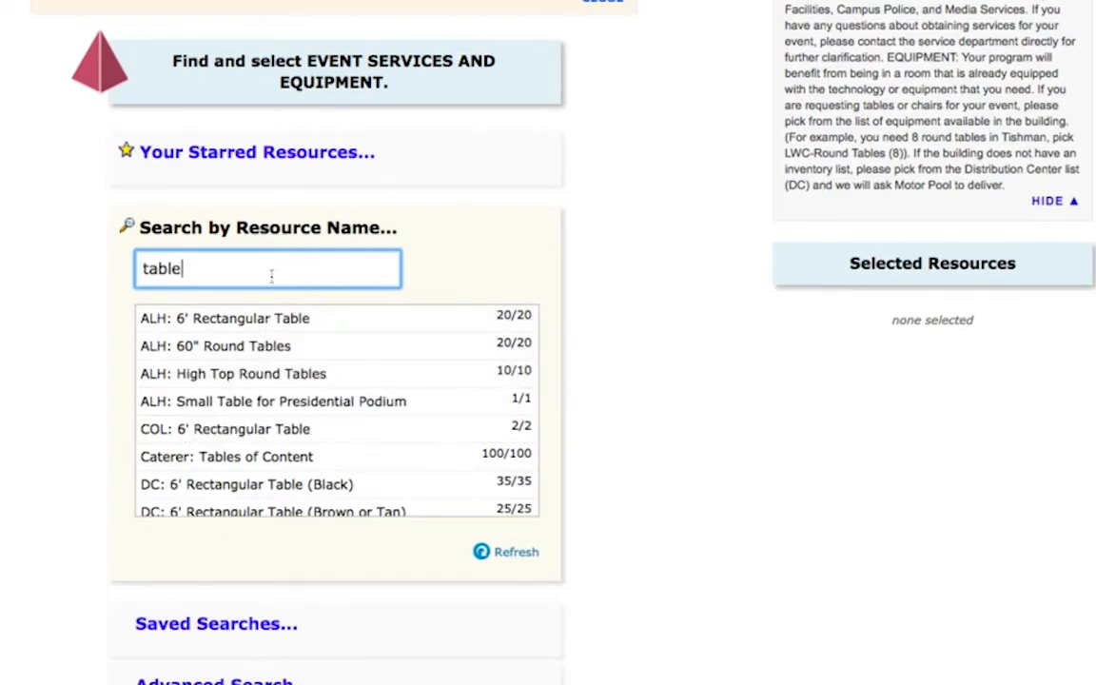
scroll(304, 440, "down", 3)
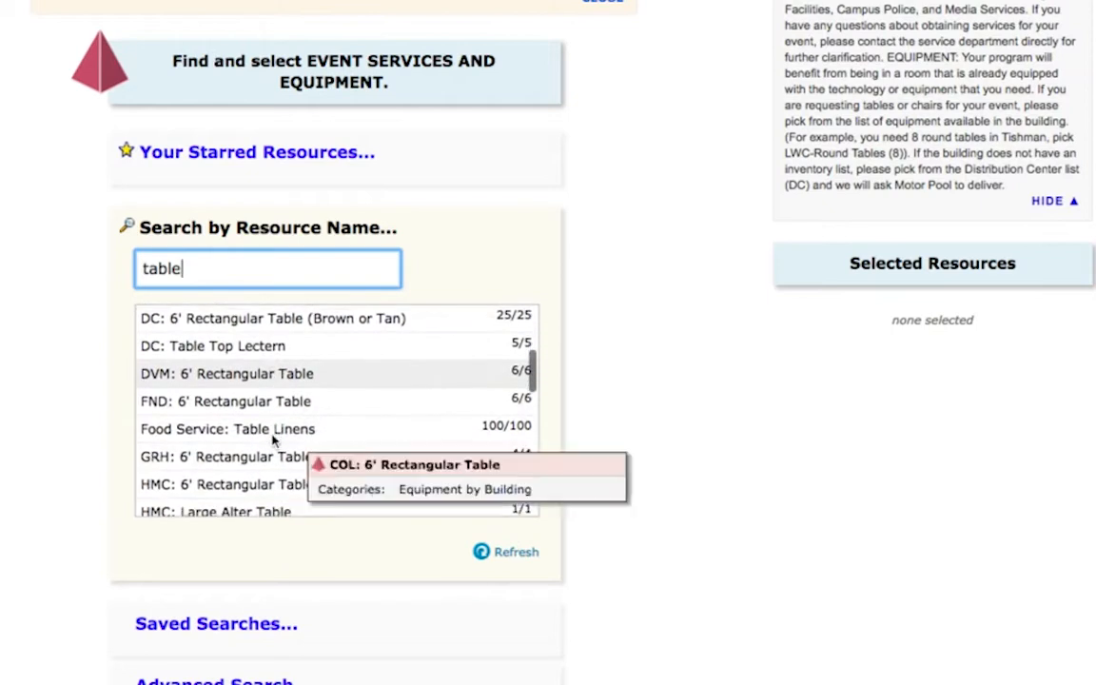
scroll(273, 438, "down", 4)
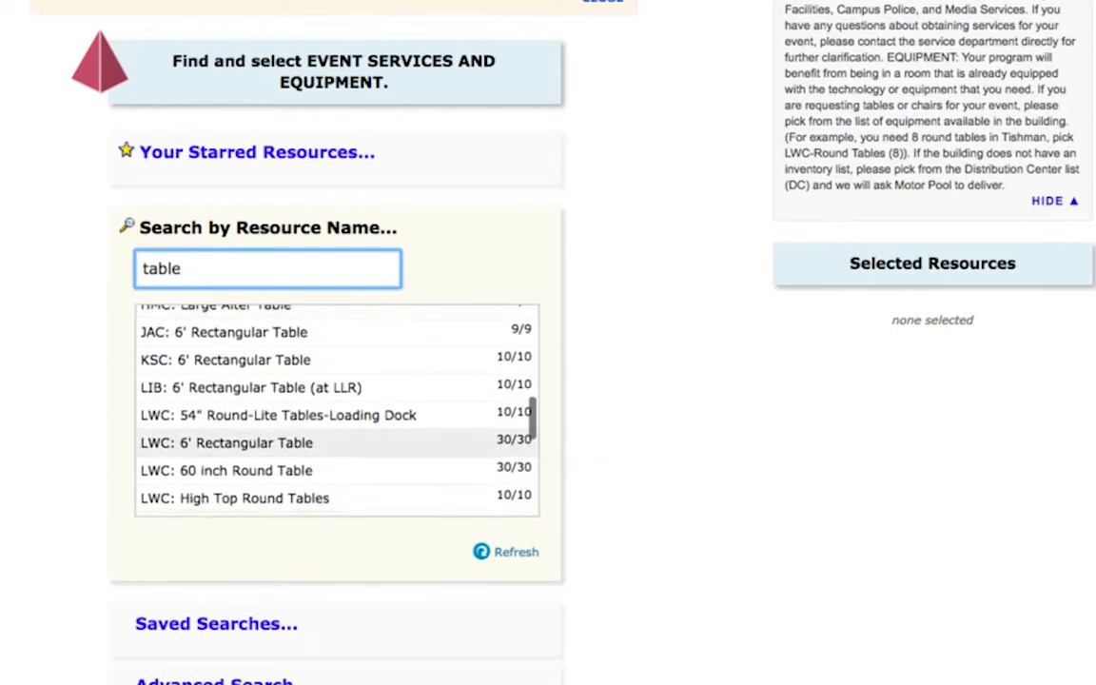
mouse_move(158, 438)
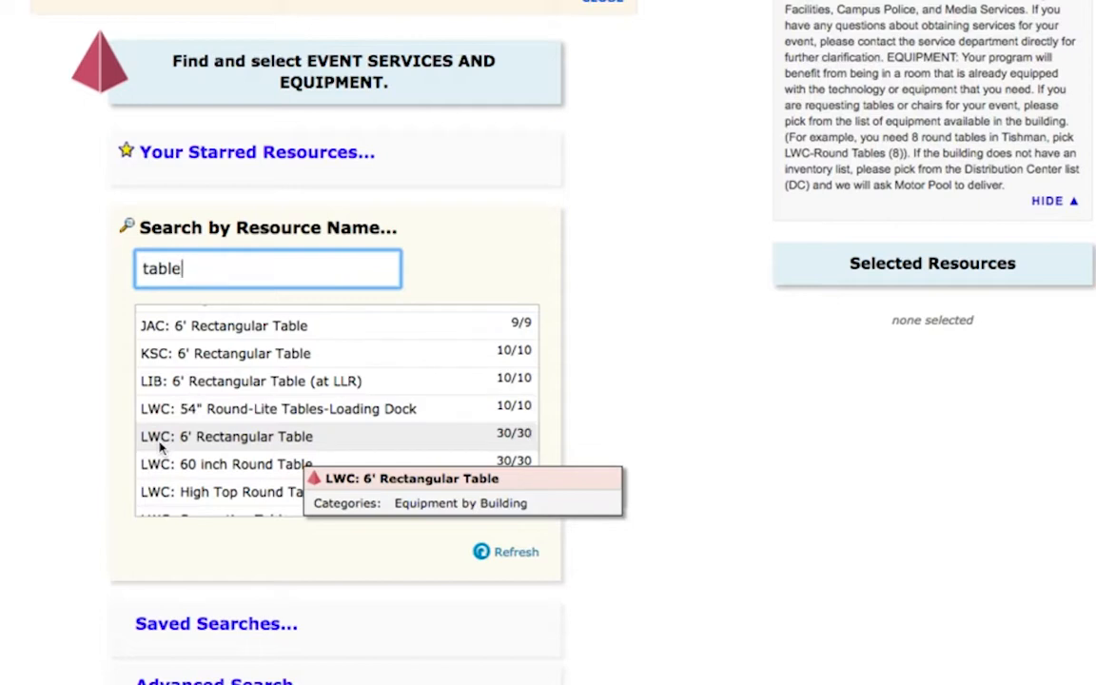
left_click(285, 439)
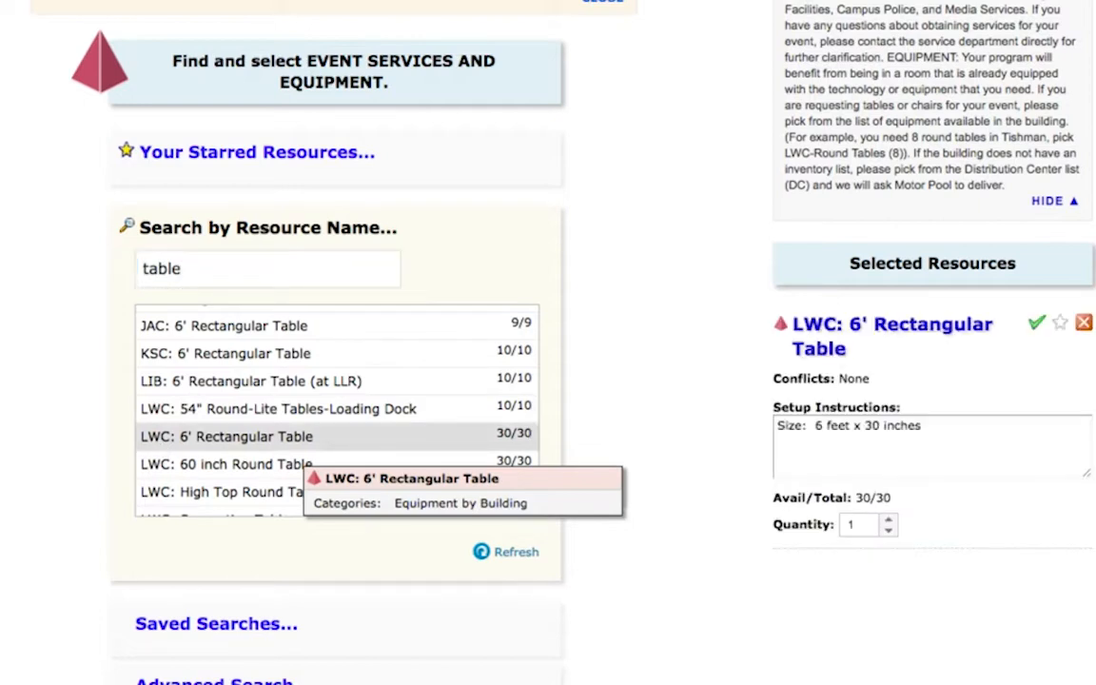
left_click(887, 520)
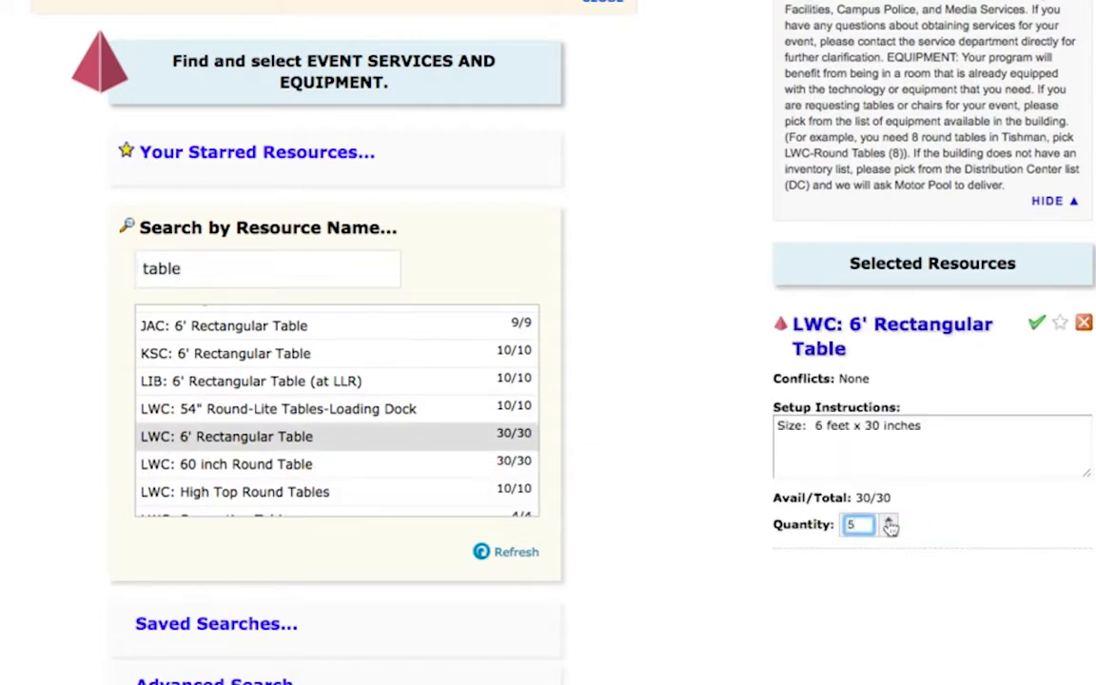
Step: Search resources for "chair" and add LWC: 1st Floor Storage: Black Arm Chair with a quantity of 50
left_click(205, 272)
double_click(201, 272)
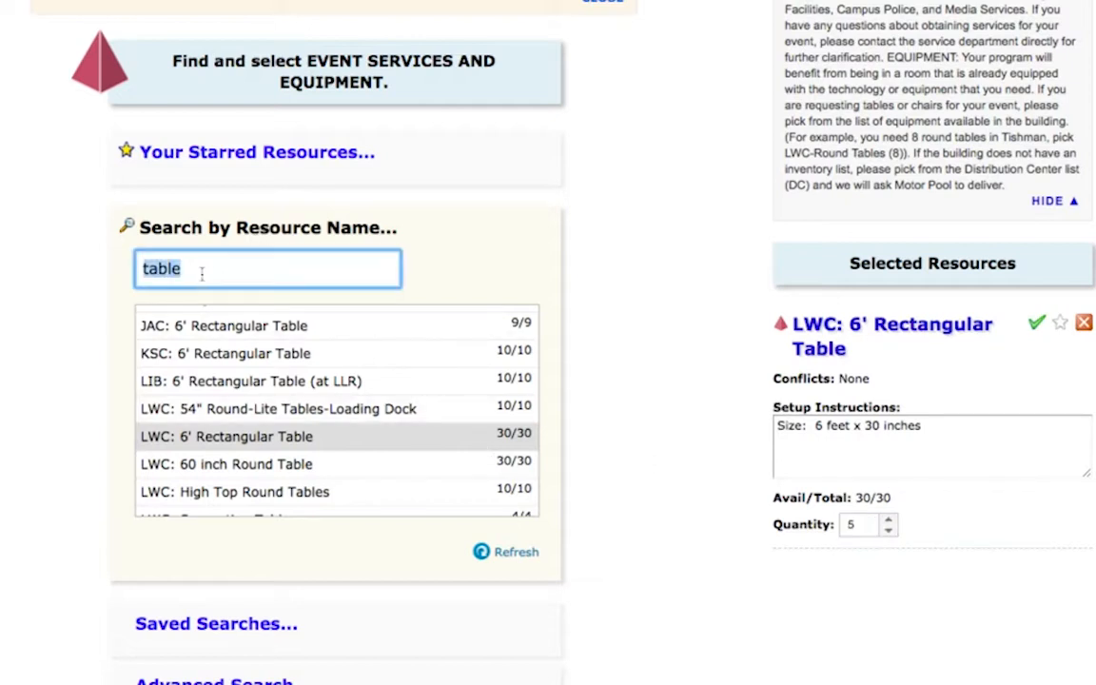
type("chair")
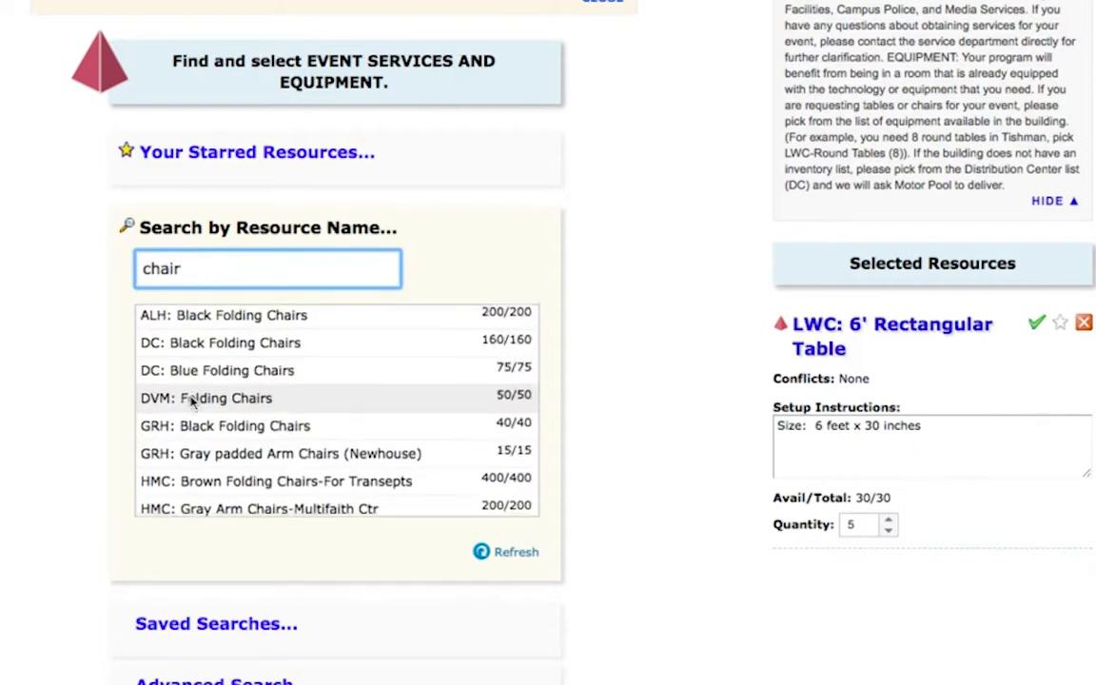
scroll(190, 403, "down", 5)
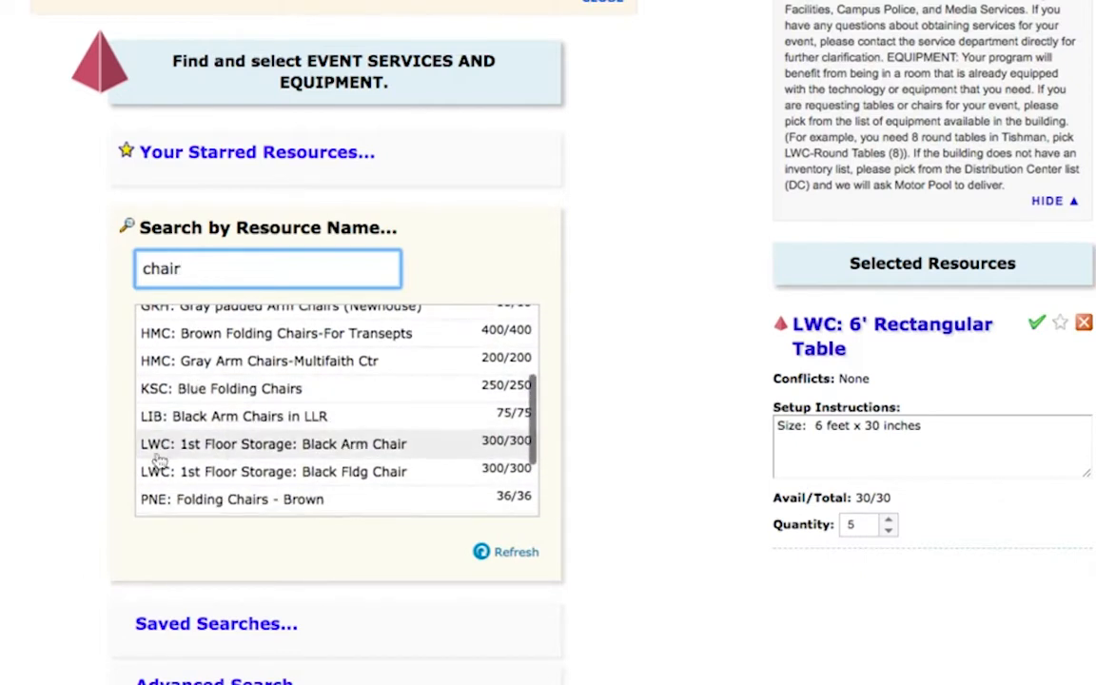
left_click(160, 453)
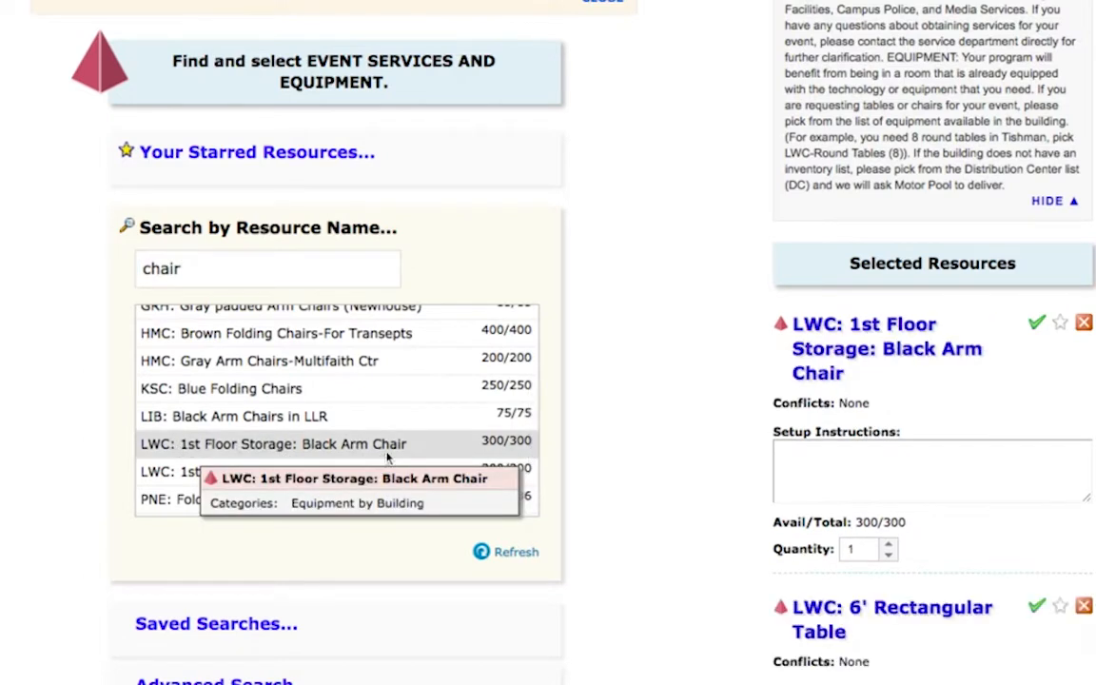
scroll(996, 441, "down", 1)
left_click(888, 493)
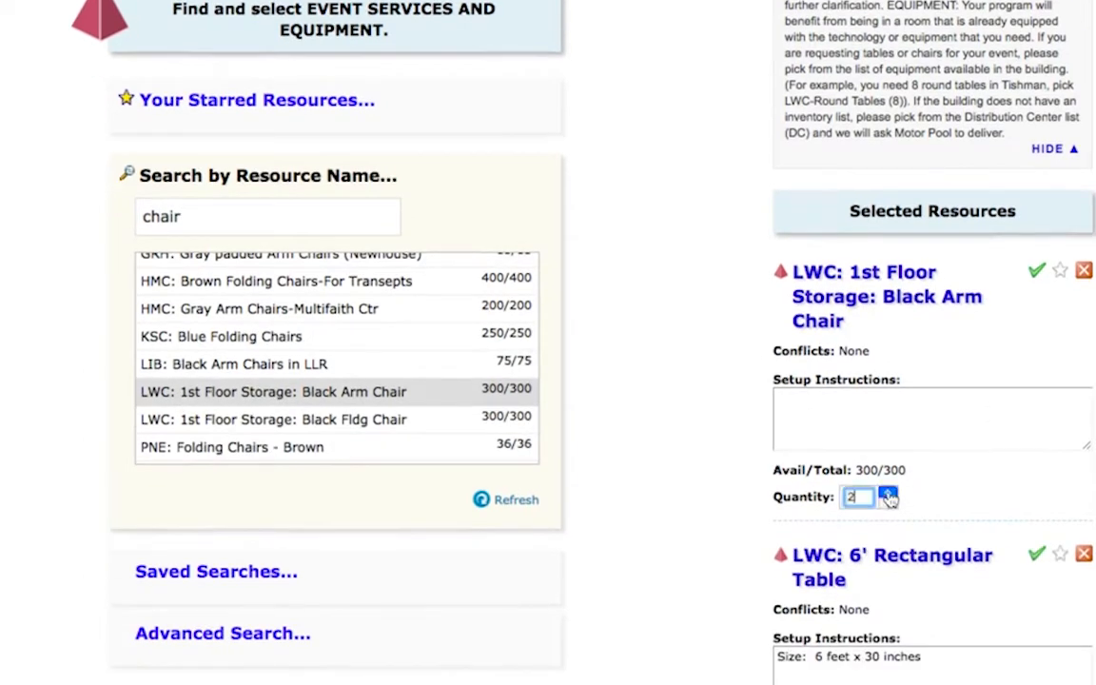
left_click(889, 493)
left_click(888, 493)
left_click(888, 492)
left_click(888, 493)
scroll(614, 471, "down", 1)
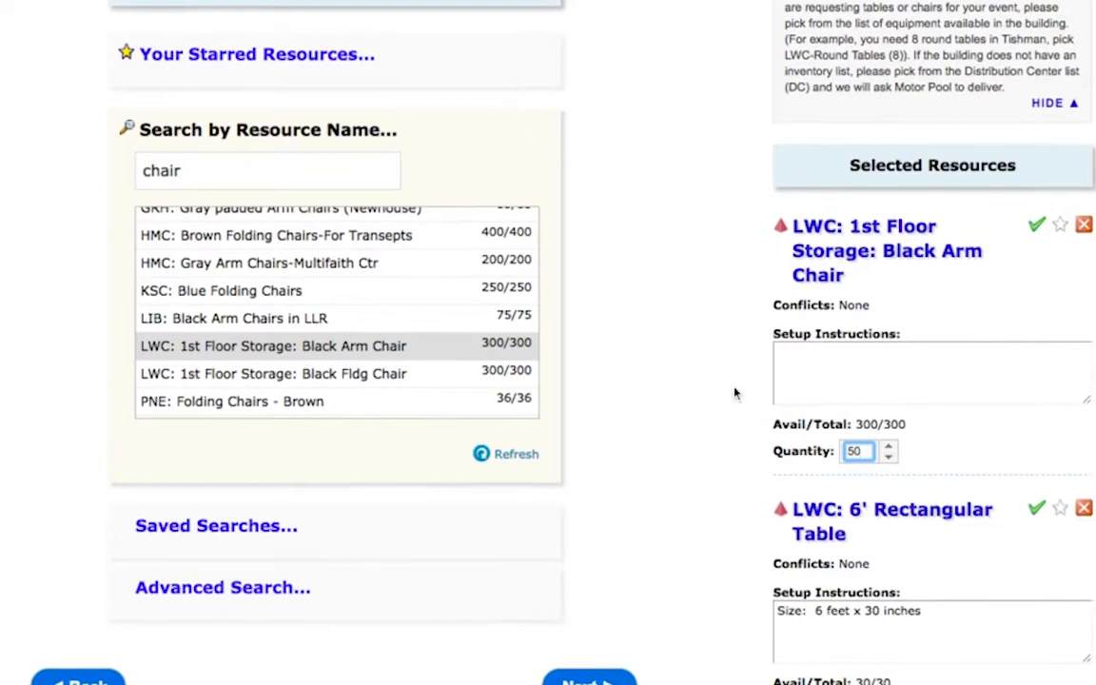
Step: Search resources for "custo" and add Custodial: Trash and Recycling Barrels and Custodian on Duty
scroll(735, 393, "up", 1)
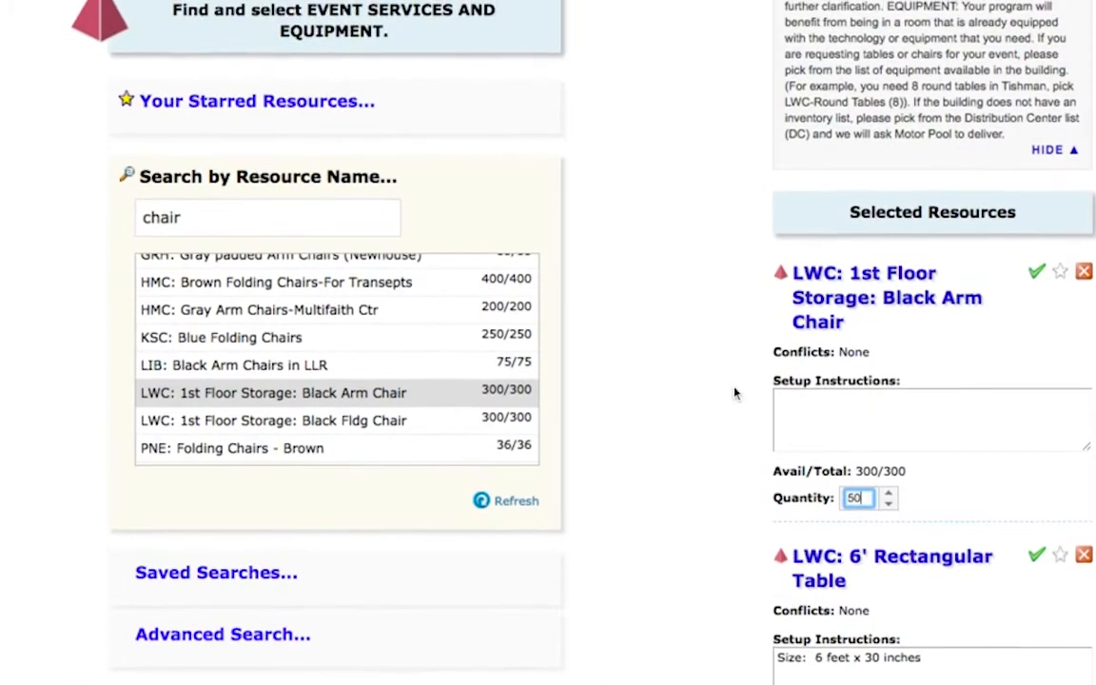
left_click(192, 218)
double_click(192, 218)
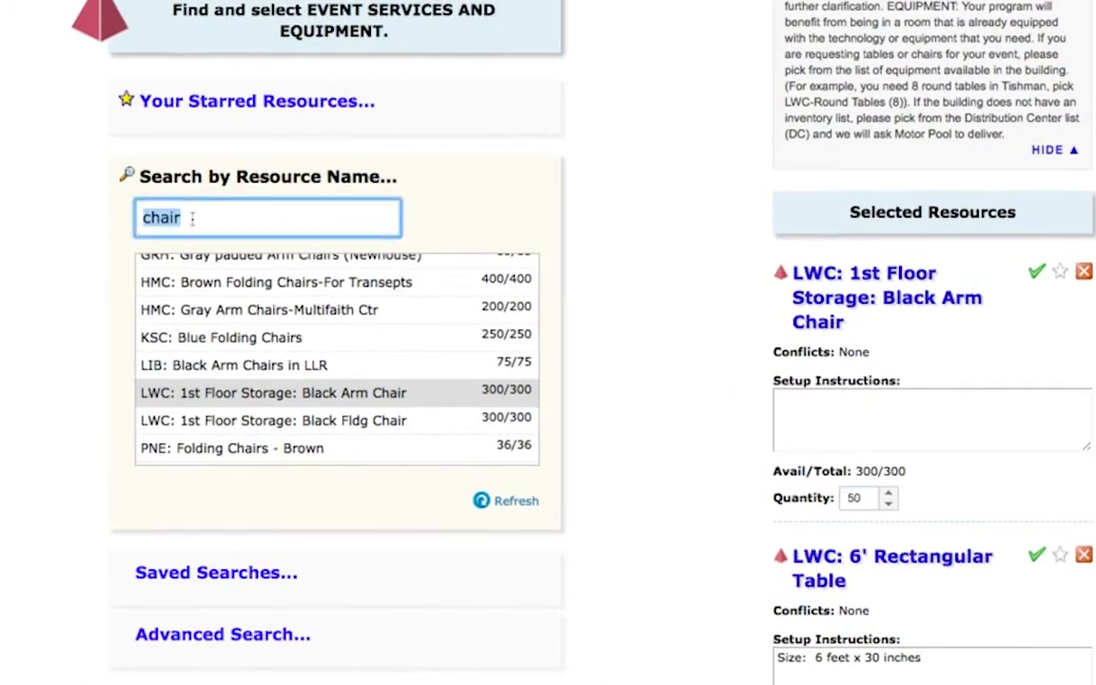
key("BackSpace")
type("custo")
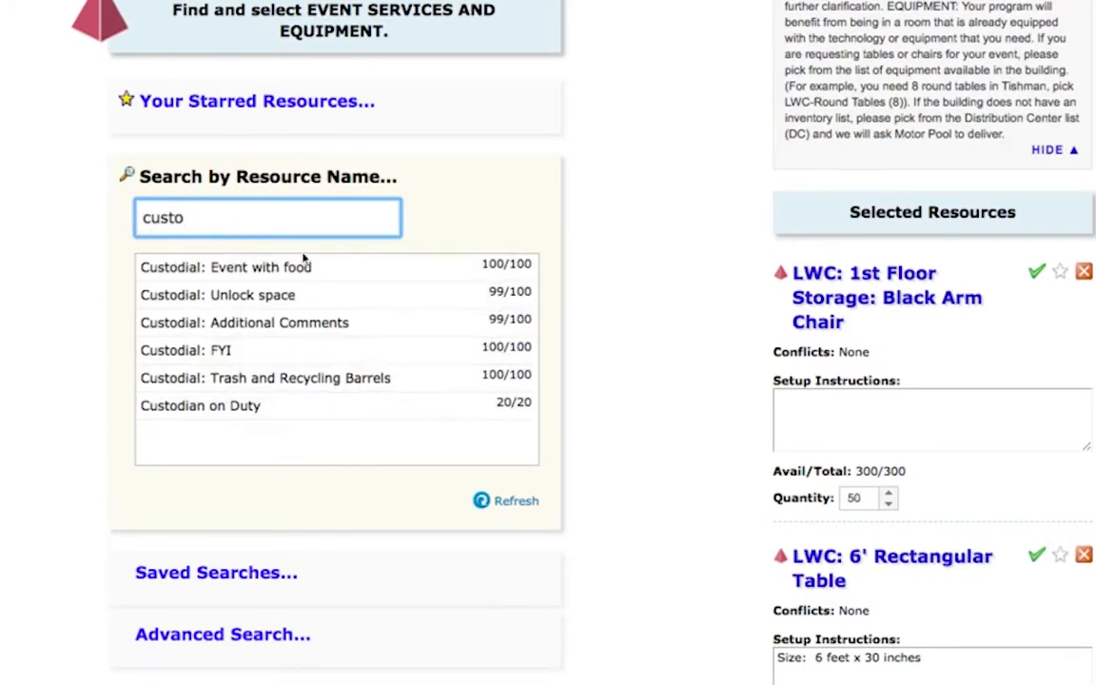
left_click(317, 310)
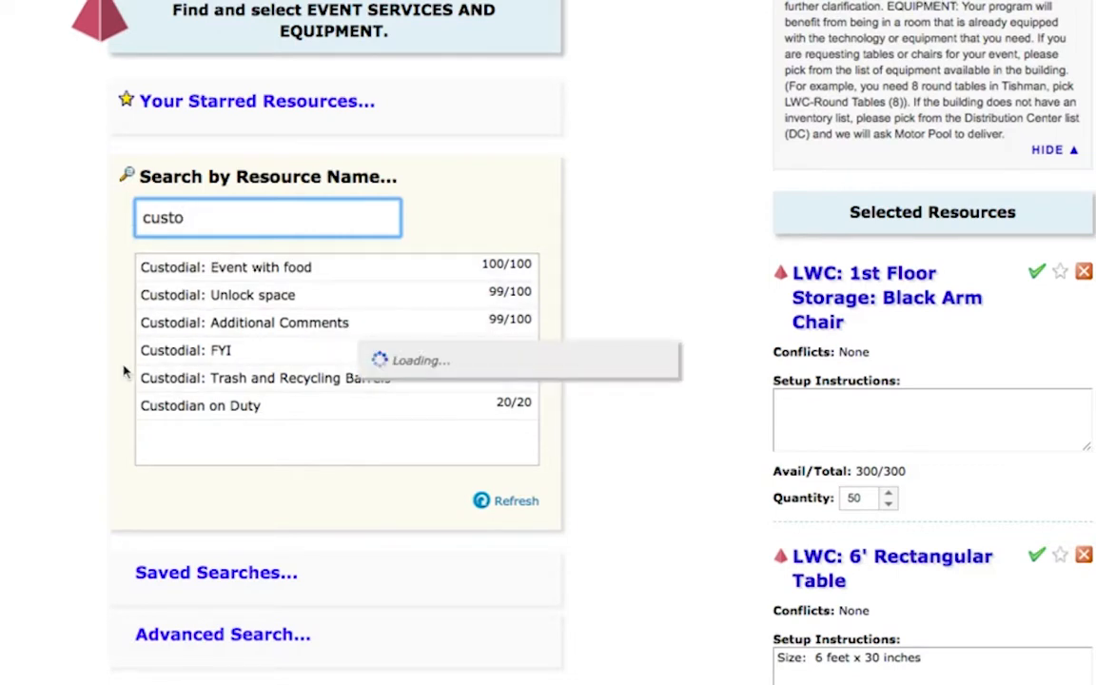
left_click(202, 274)
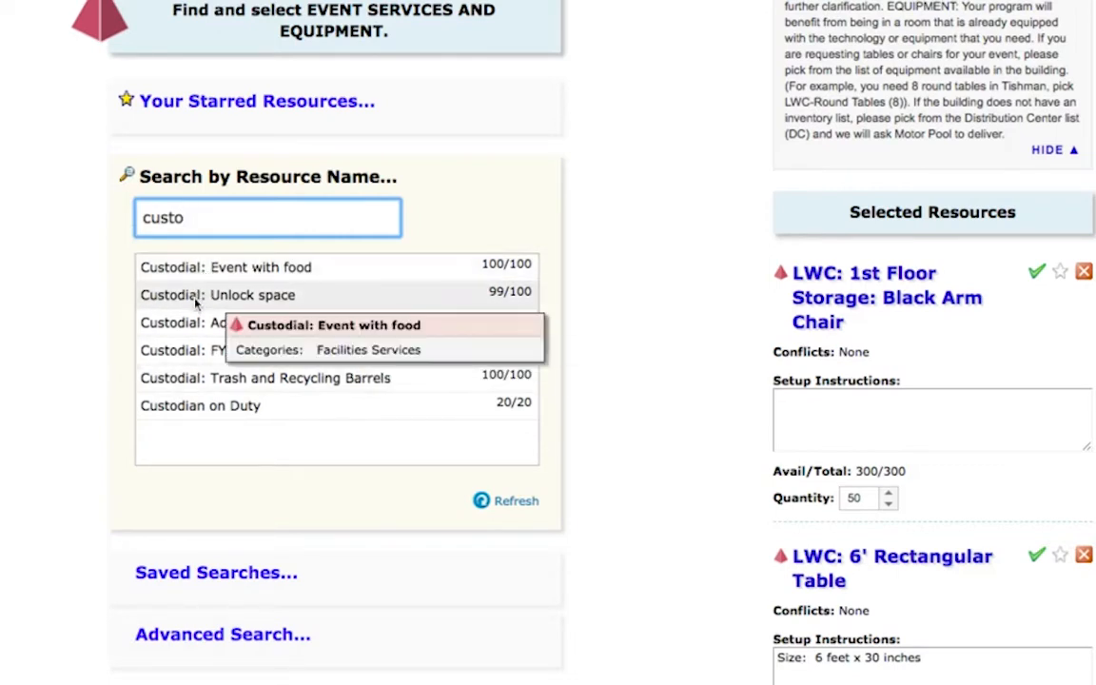
left_click(188, 380)
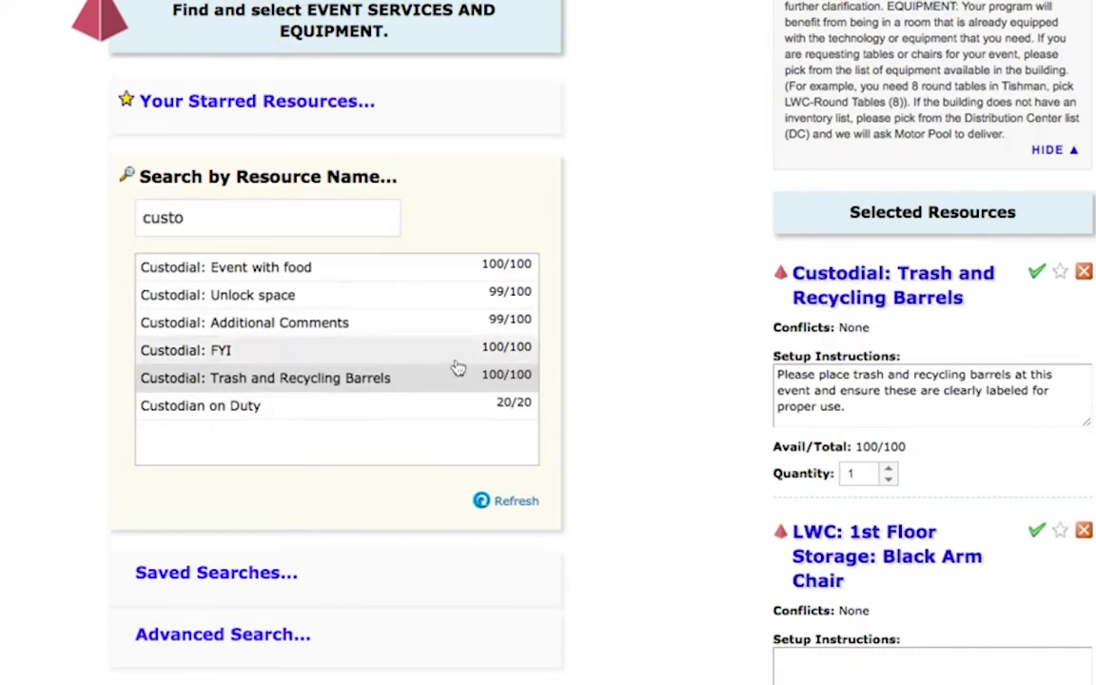
left_click(215, 415)
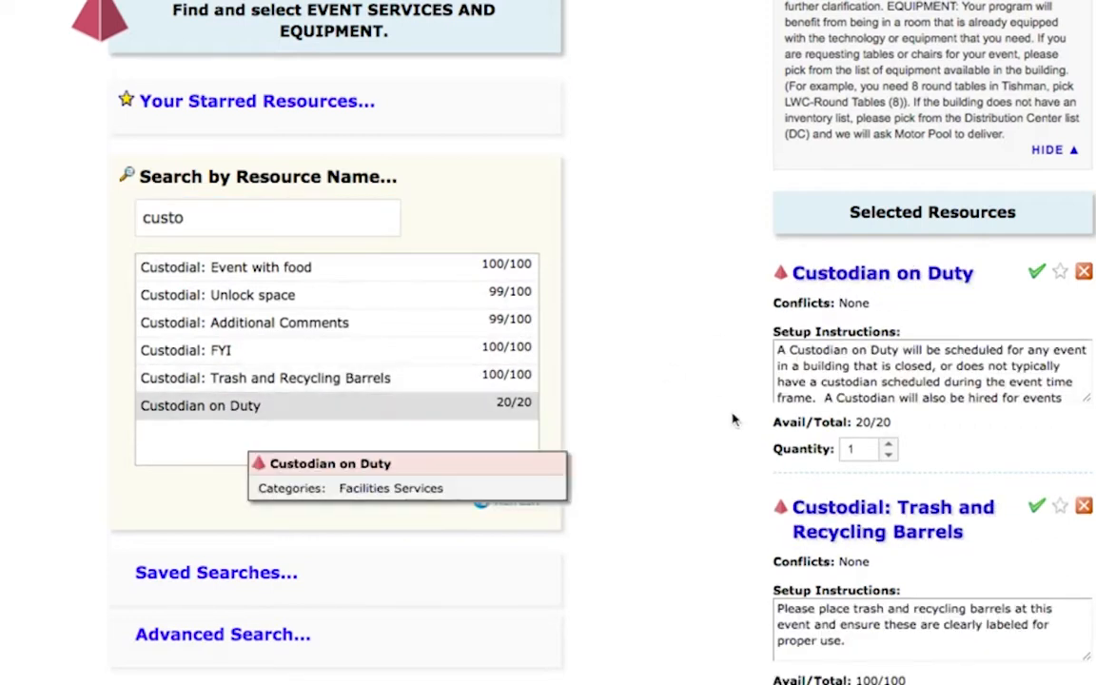
Step: Add Custodial: Additional Comments to the event and review the list of selected resources
left_click(375, 326)
left_click(872, 417)
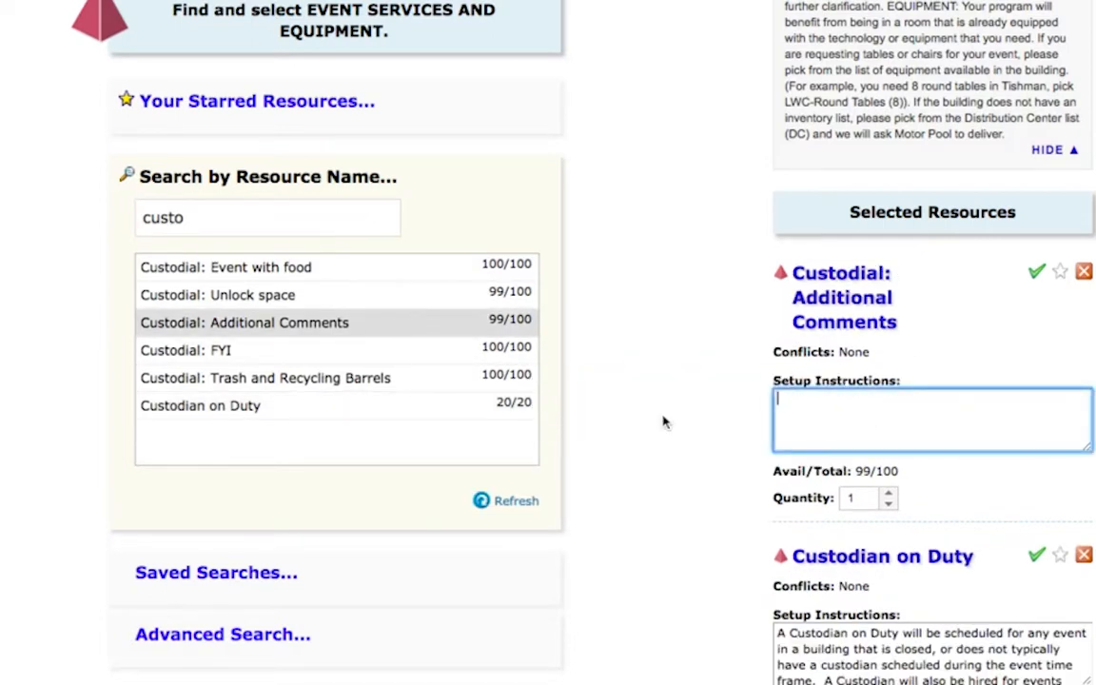
scroll(663, 422, "down", 5)
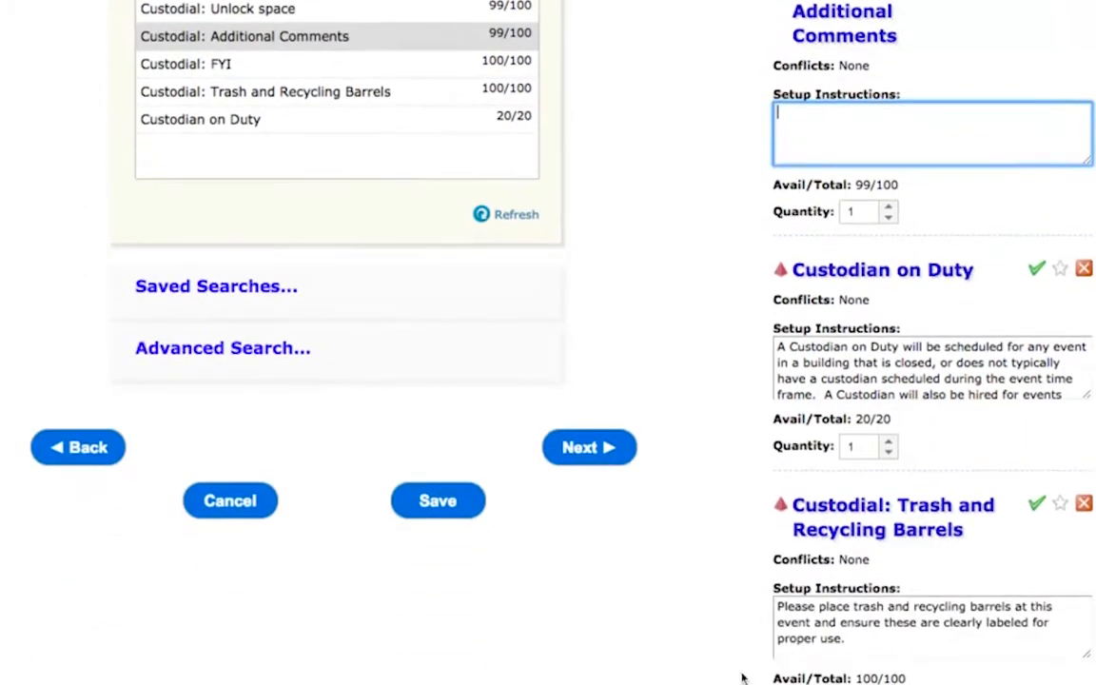
scroll(728, 661, "down", 5)
scroll(685, 609, "down", 4)
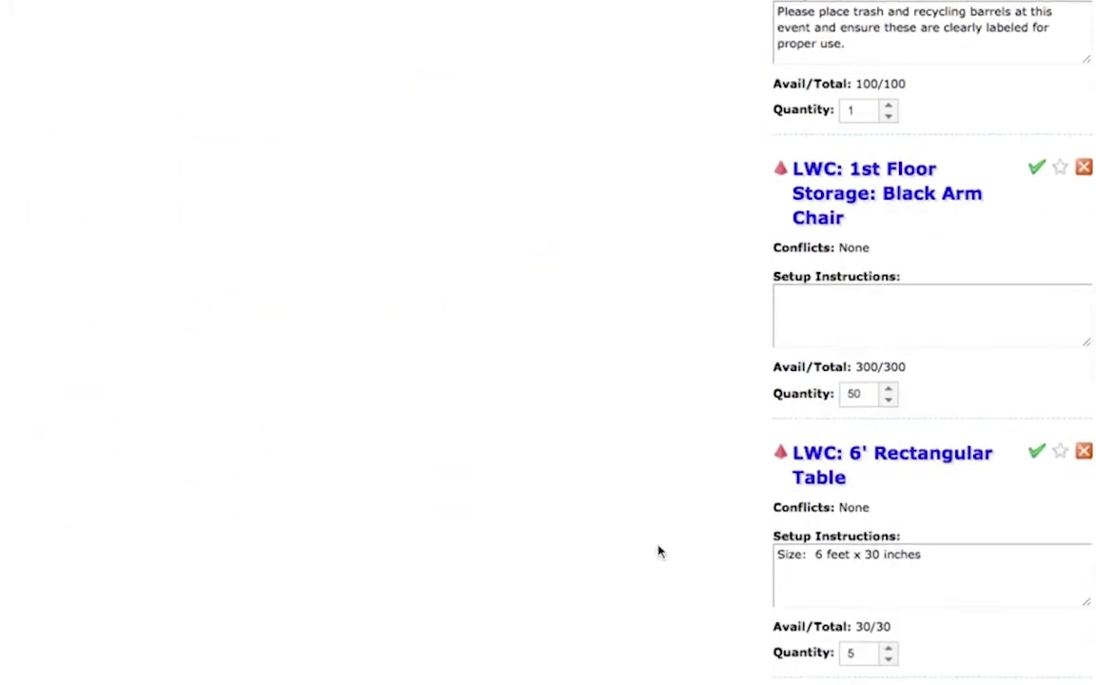
scroll(722, 574, "up", 9)
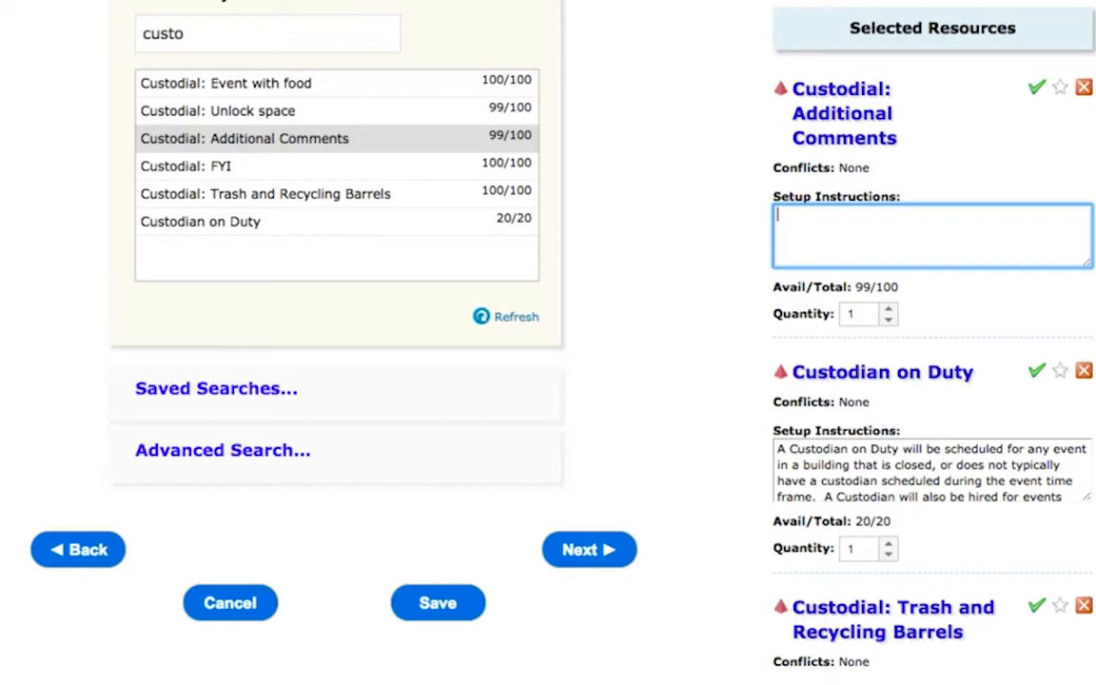
scroll(680, 384, "down", 10)
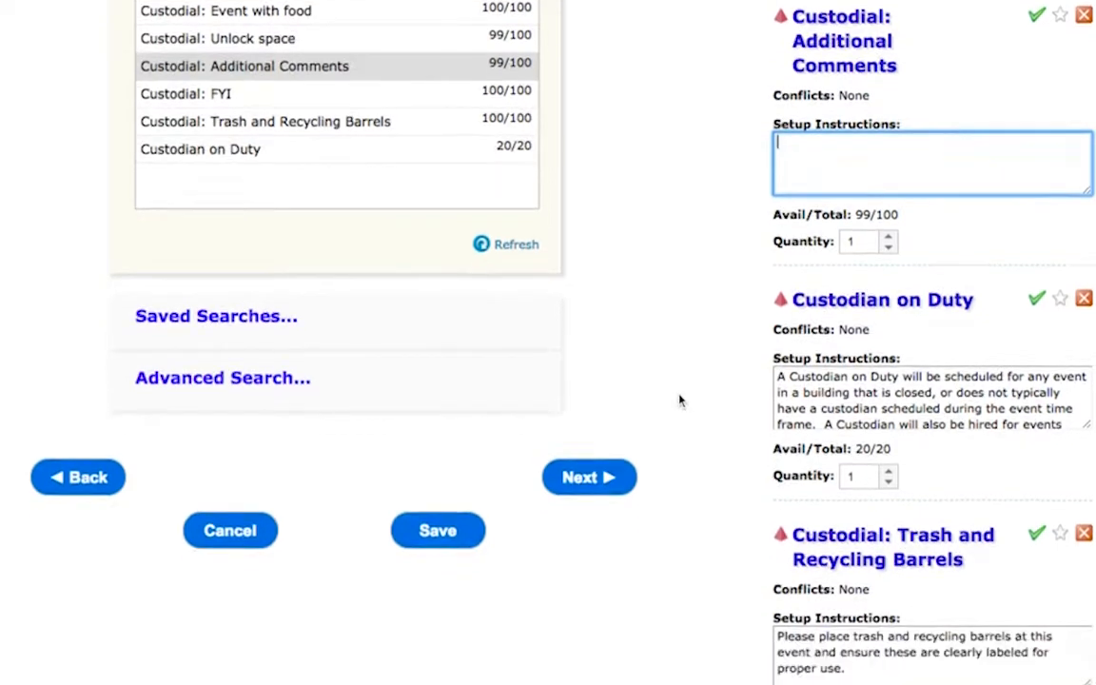
scroll(680, 400, "down", 5)
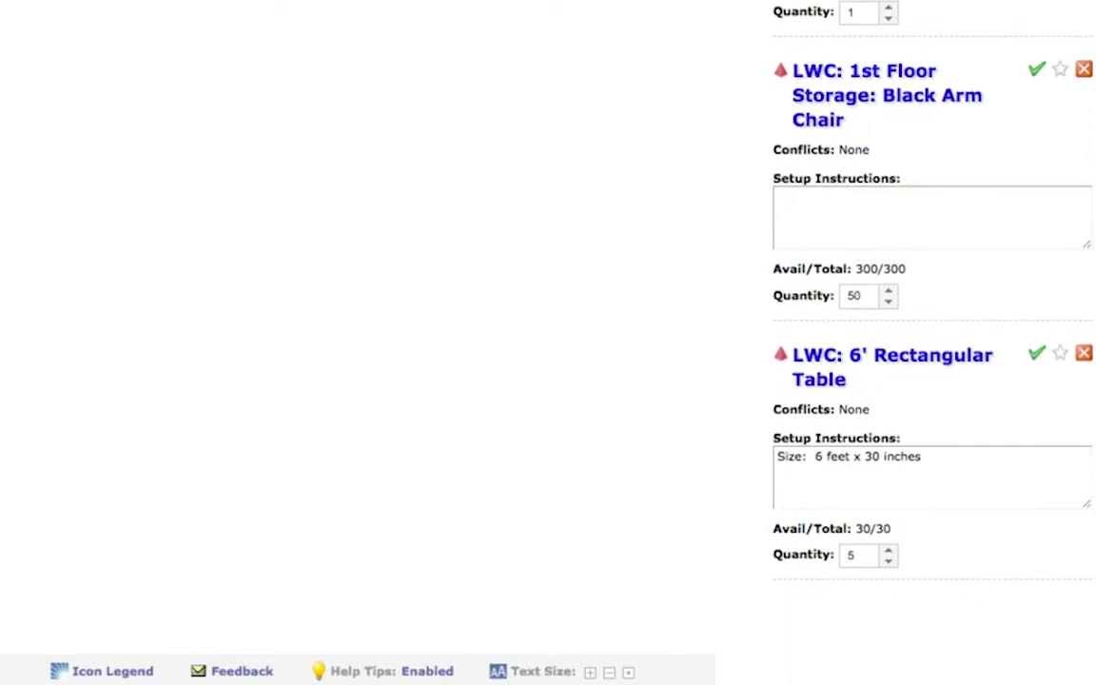
scroll(861, 258, "up", 17)
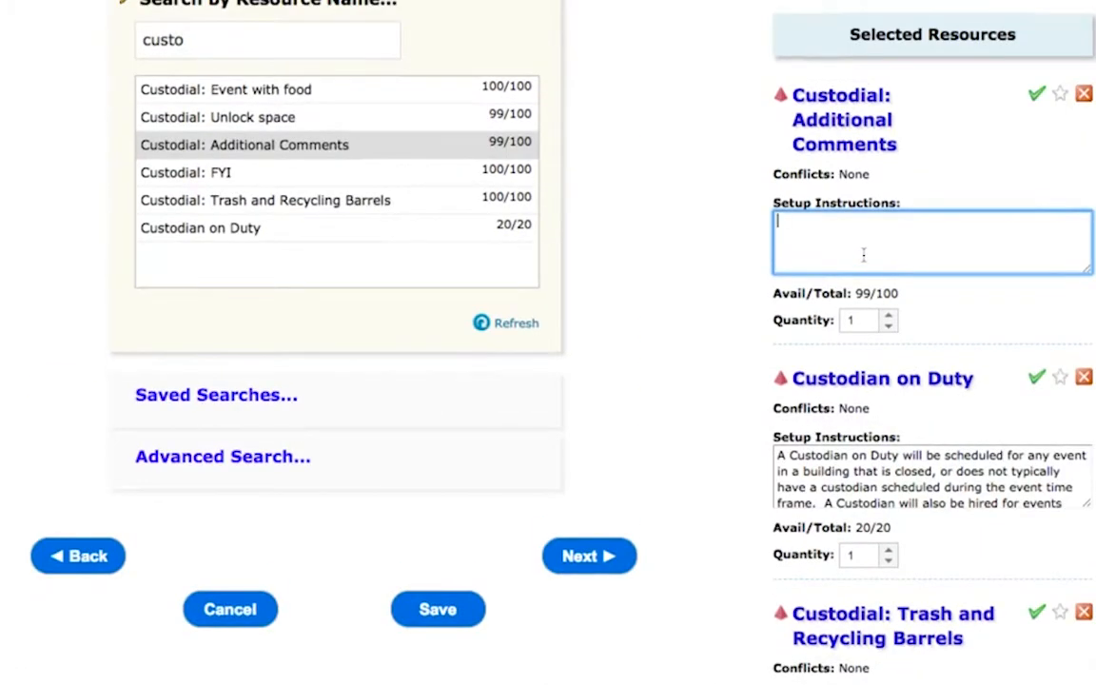
Step: Enter "Ten chairs around each table, tables in a line across from the windows" as the Custodial: Additional Comments setup instructions
type("en chairs around ea")
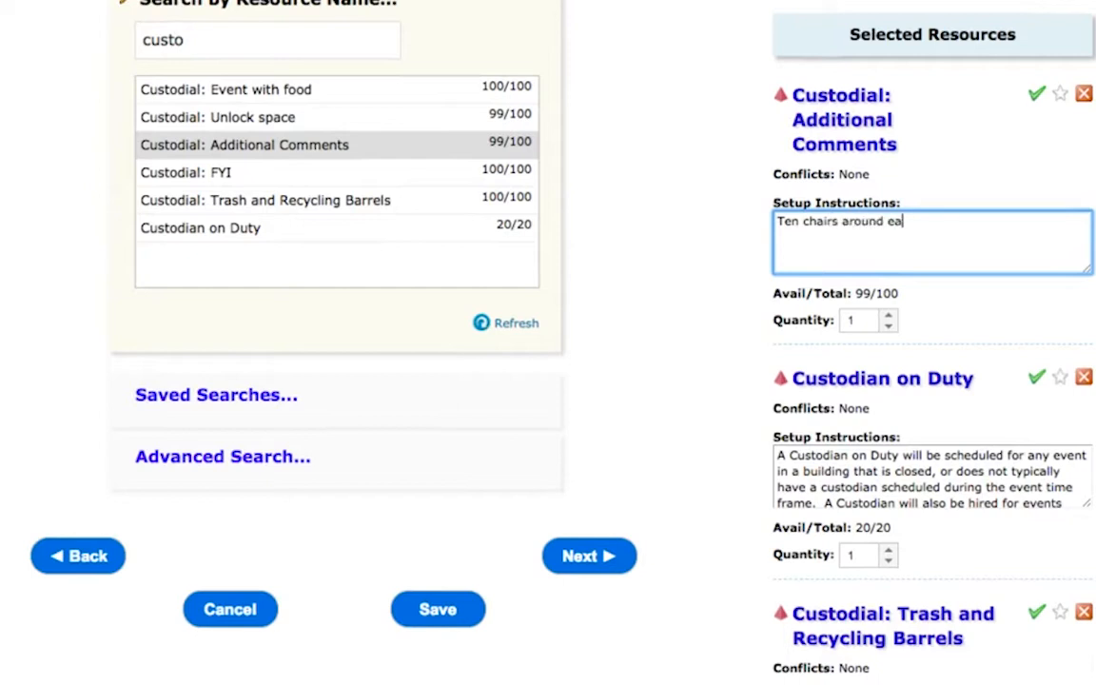
type("ch table, tables in a line ")
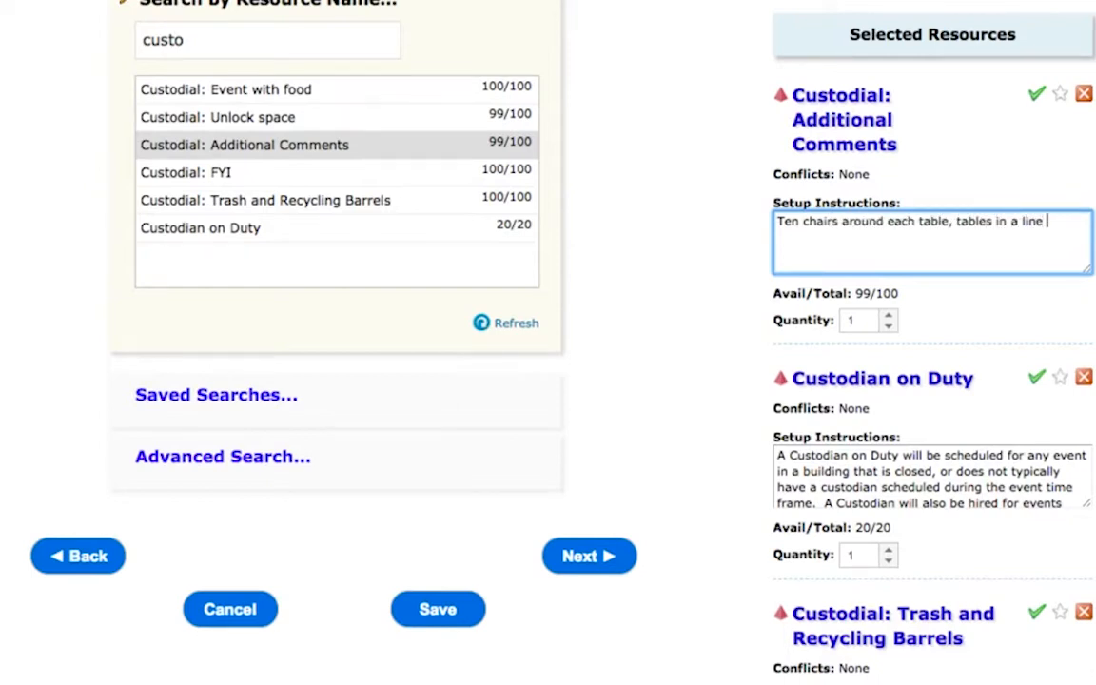
type("across from t")
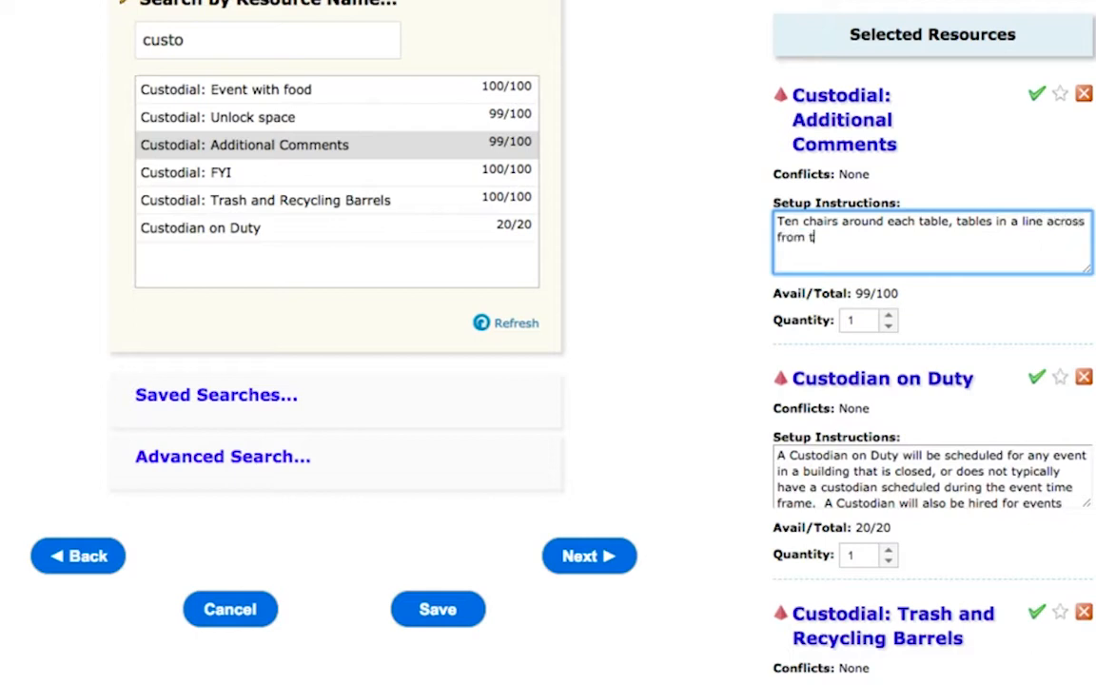
type("he windows")
Step: Search resources for "stage" and add LWC: 1st Floor Storage: Stage and LWC: 1st Floor Storage: Stage Steps
left_click(232, 41)
double_click(232, 41)
key("BackSpace")
type("stag")
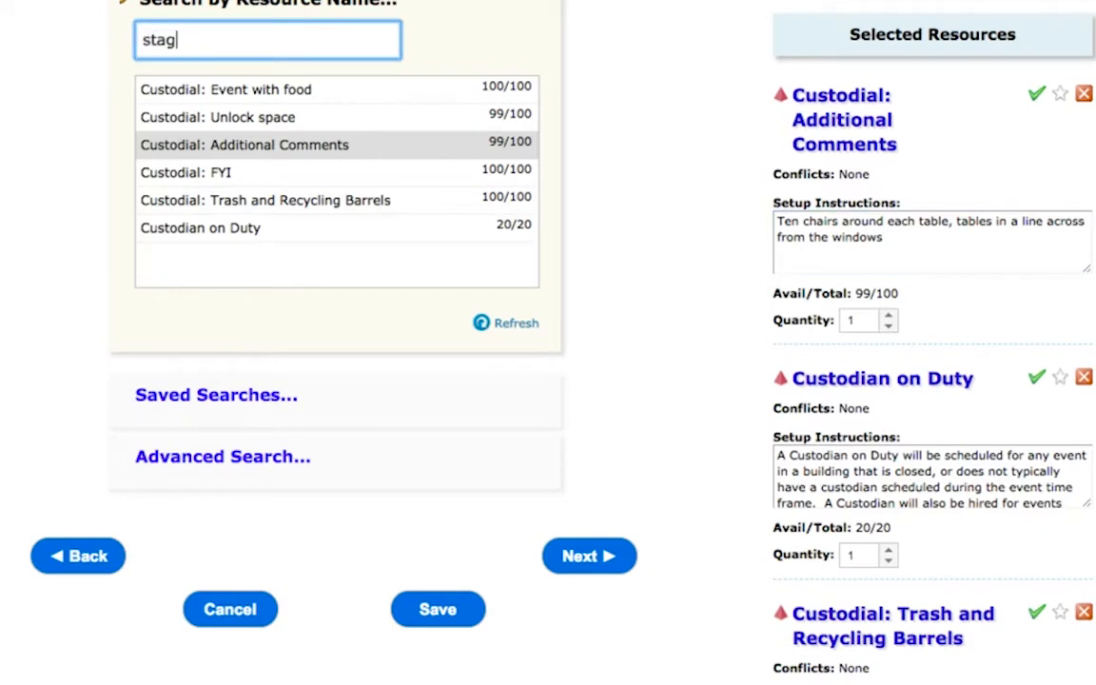
type("e")
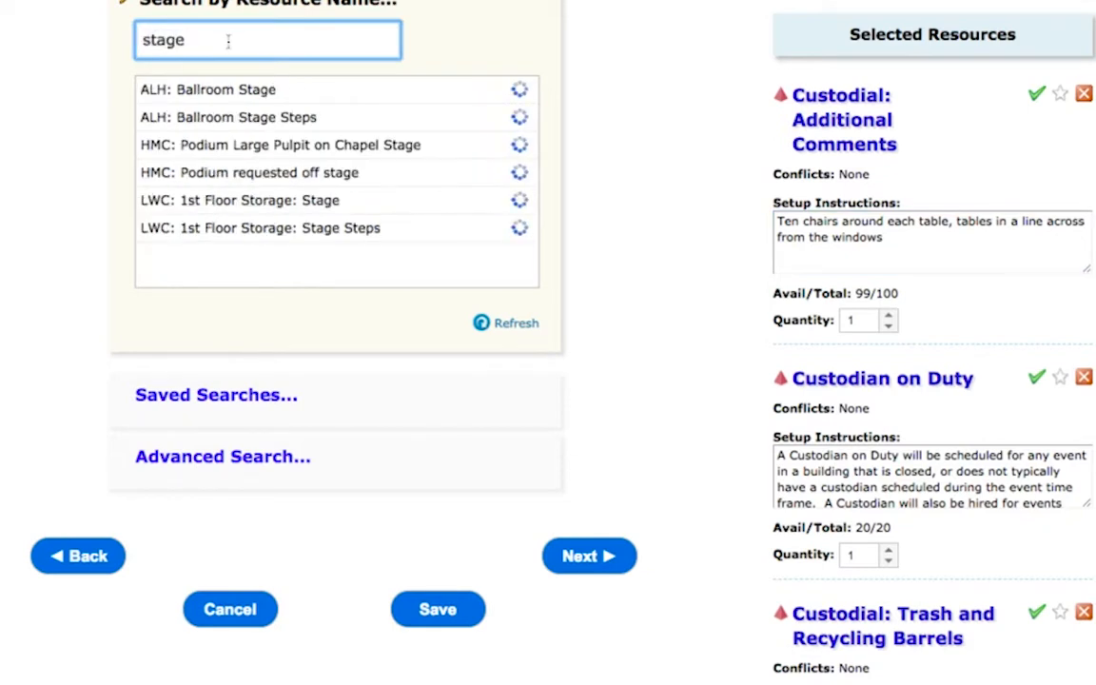
left_click(194, 208)
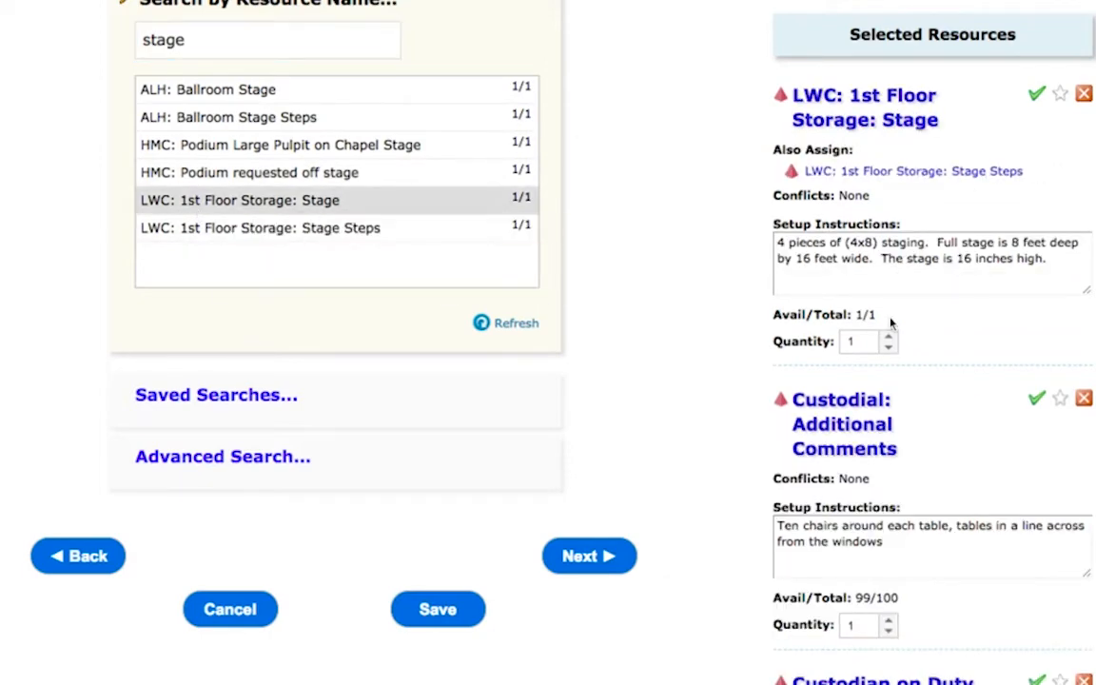
left_click(379, 240)
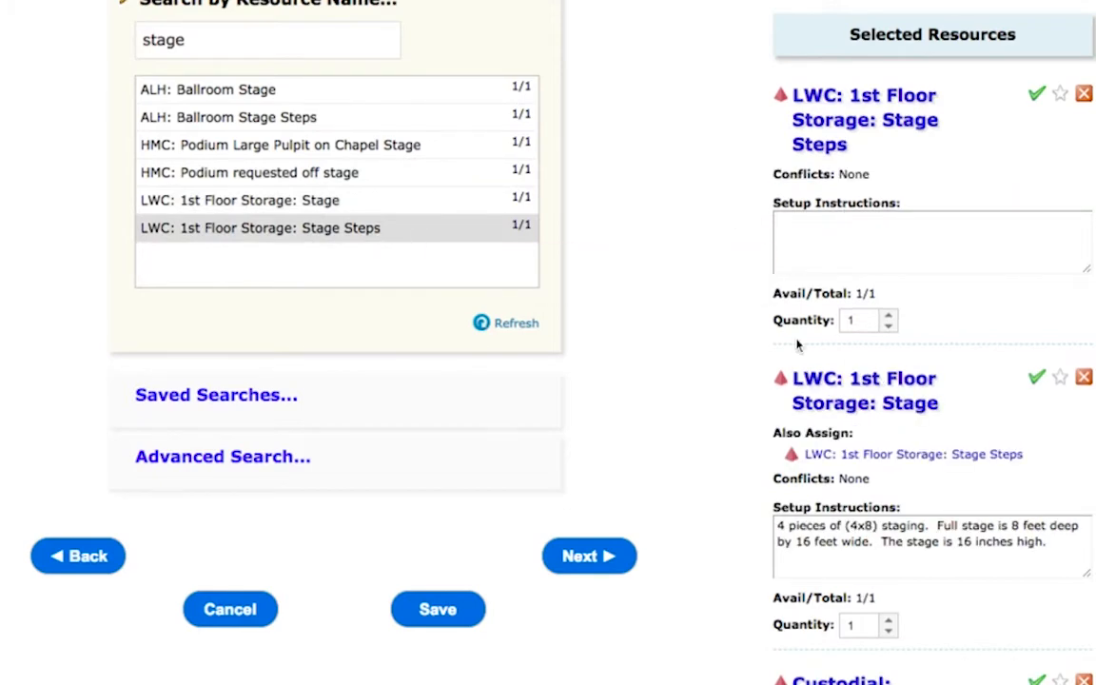
Step: Append ", Please set up the stage in front of the windows with the stairs on the left side" to the Custodial: Additional Comments instructions
scroll(893, 254, "down", 5)
left_click(927, 517)
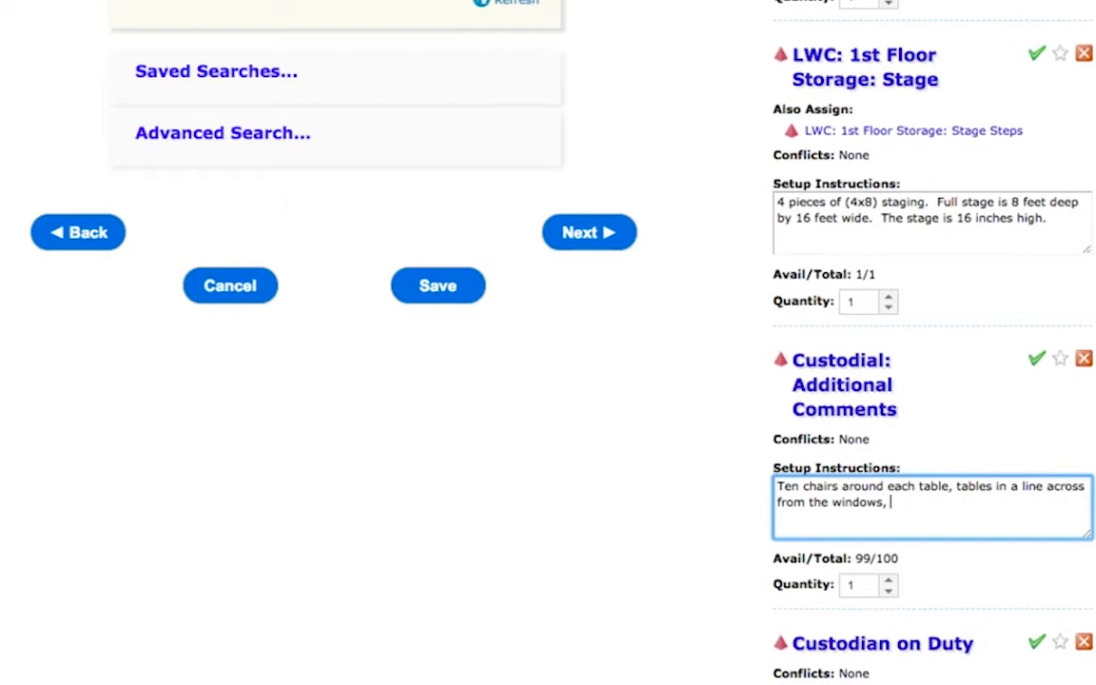
type("Please set up the stage ")
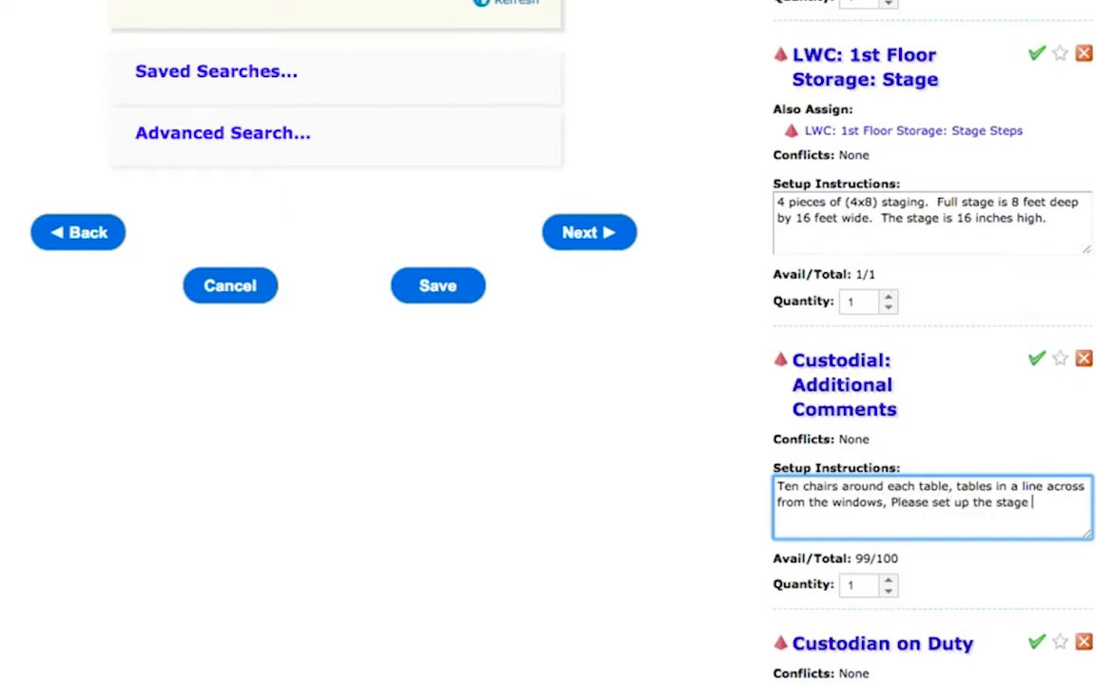
type("in fron to")
key("BackSpace")
type("nt of the windows ")
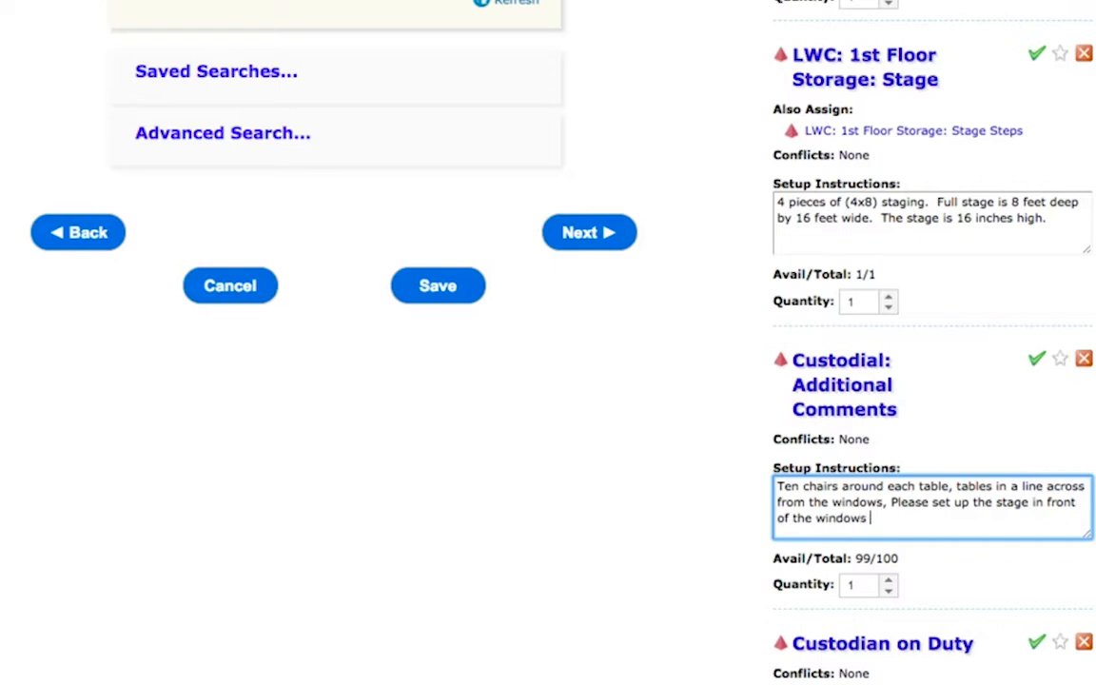
type("with the stairs on the lef")
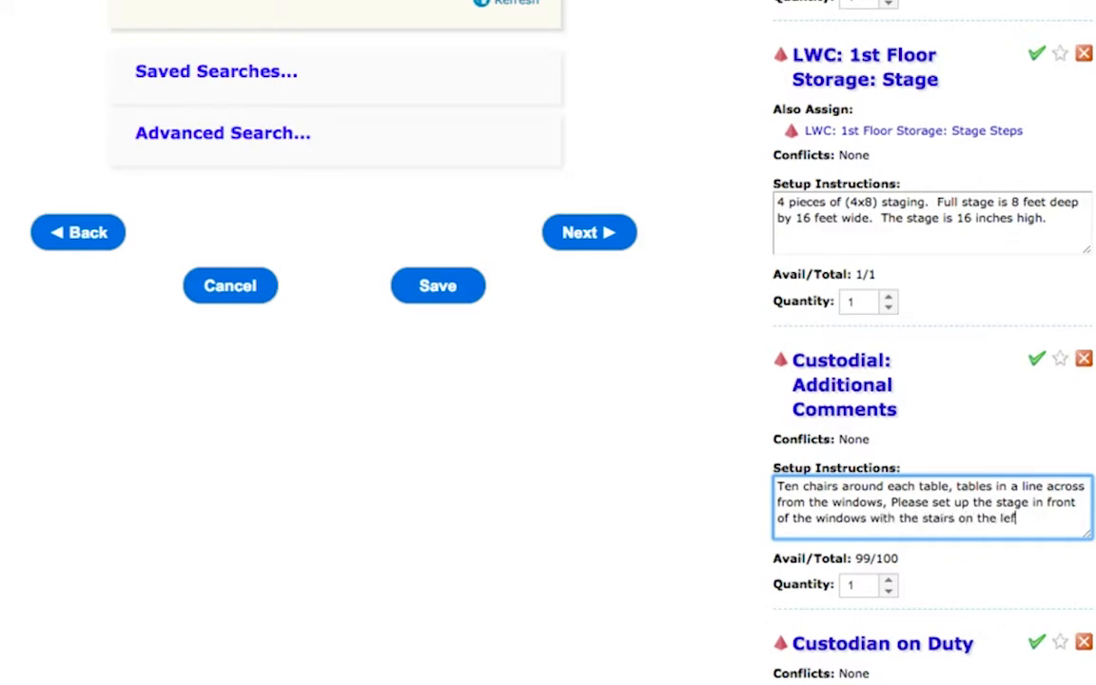
type("t side")
Step: Search resources for "micro" and add LWC: Media Room Microphone
scroll(702, 509, "up", 5)
scroll(709, 151, "up", 5)
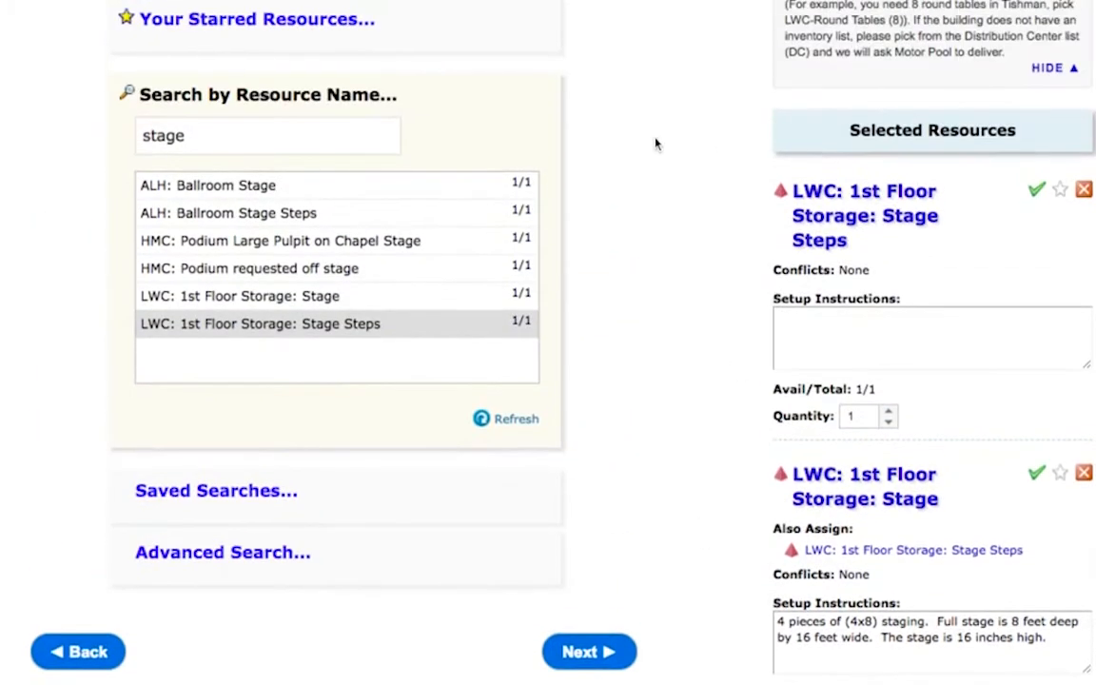
double_click(272, 129)
key("BackSpace")
type("micr")
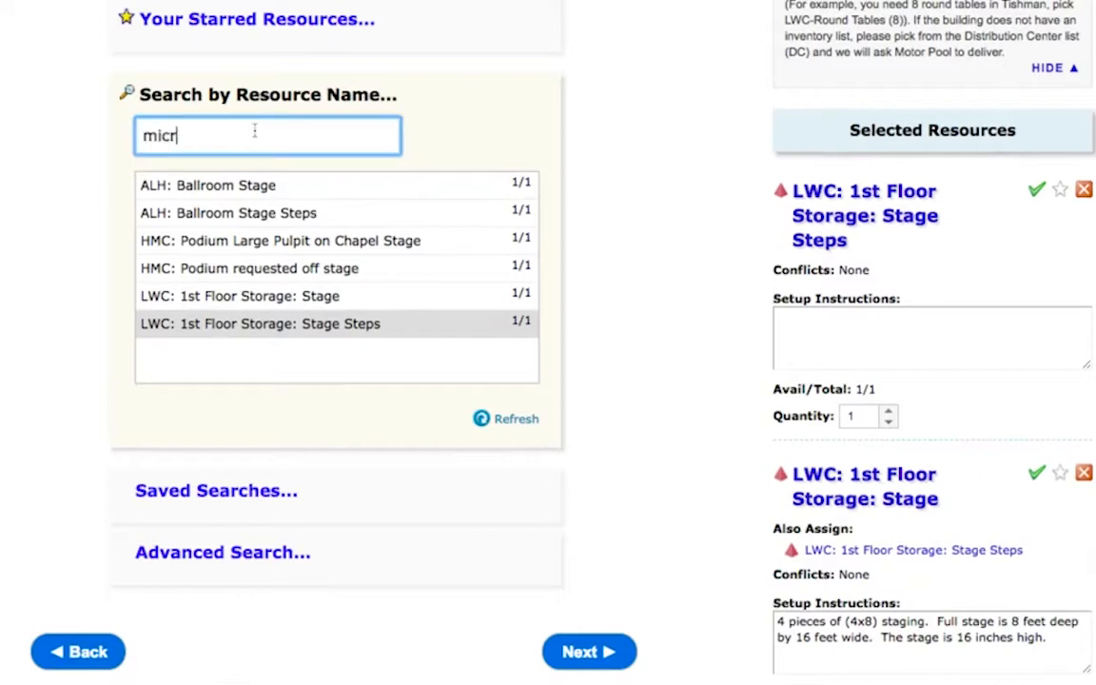
type("o")
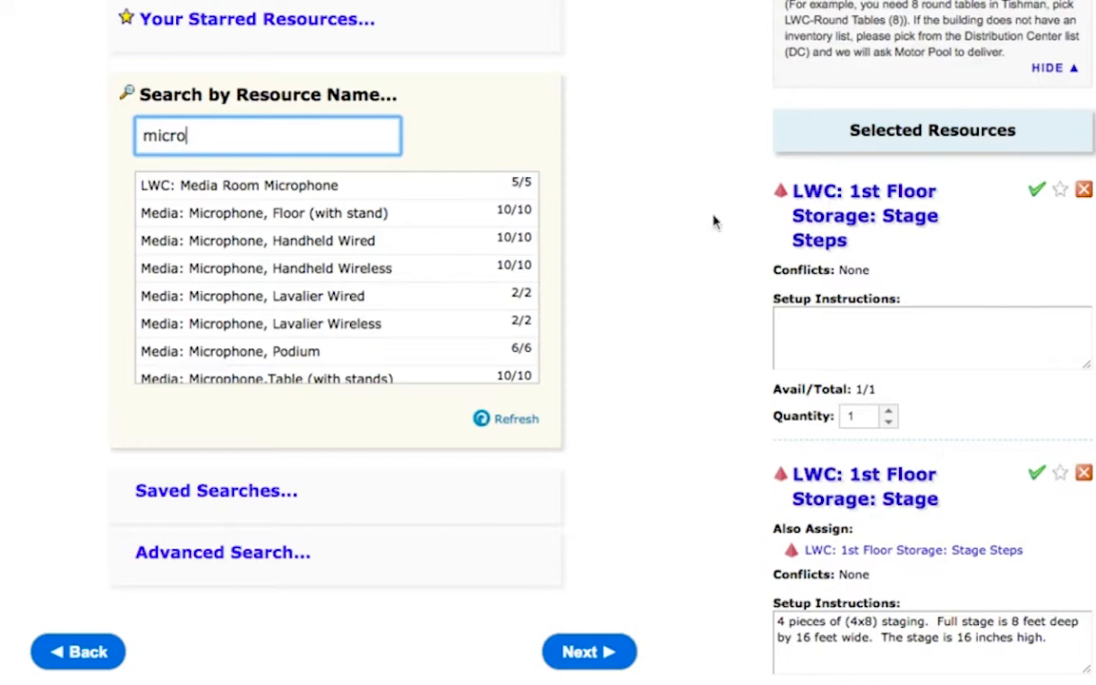
left_click(302, 188)
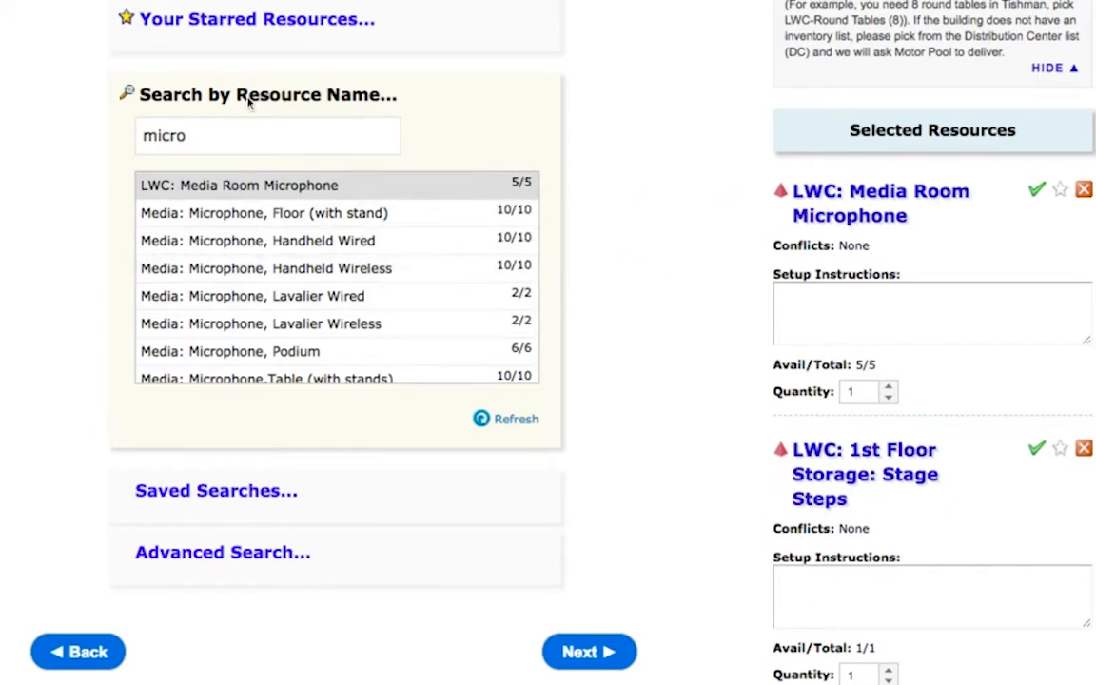
Step: Search resources for "media tech" and add Media: Technician Required Pre-Event
left_click(223, 134)
double_click(223, 133)
key("BackSpace")
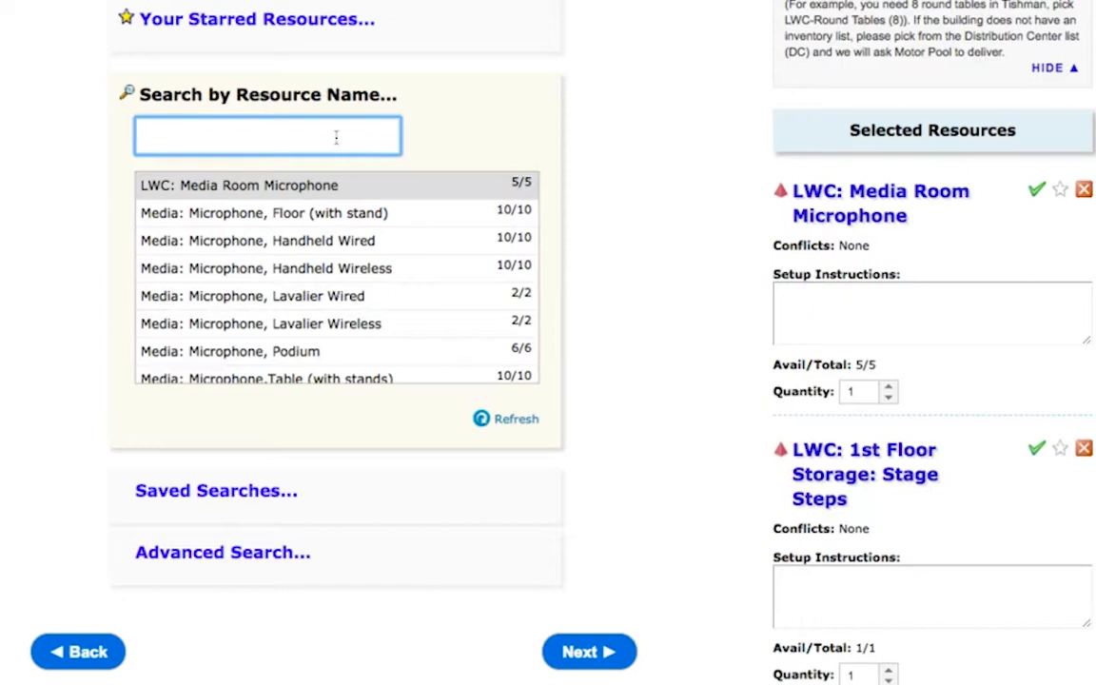
type("media")
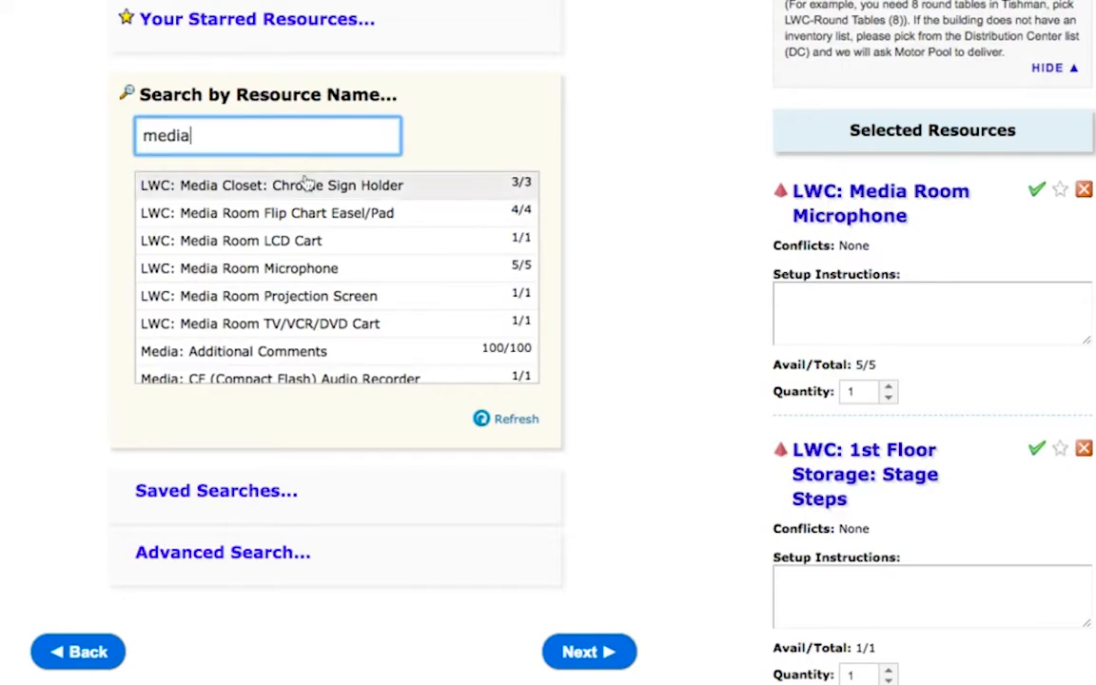
scroll(318, 276, "down", 6)
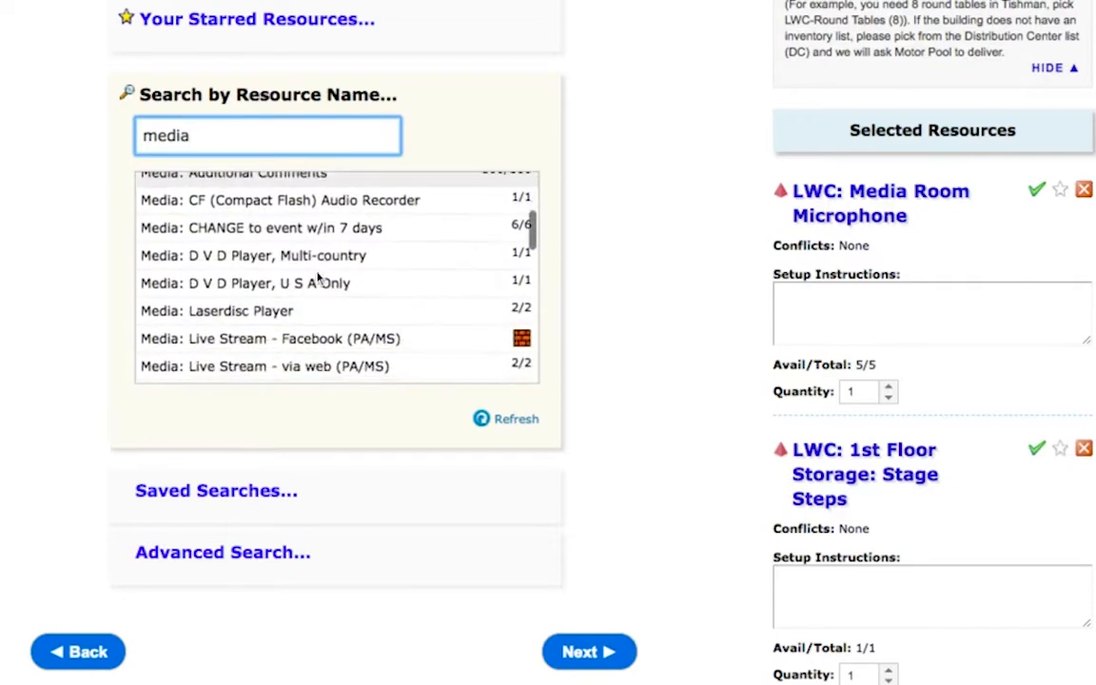
scroll(338, 276, "down", 3)
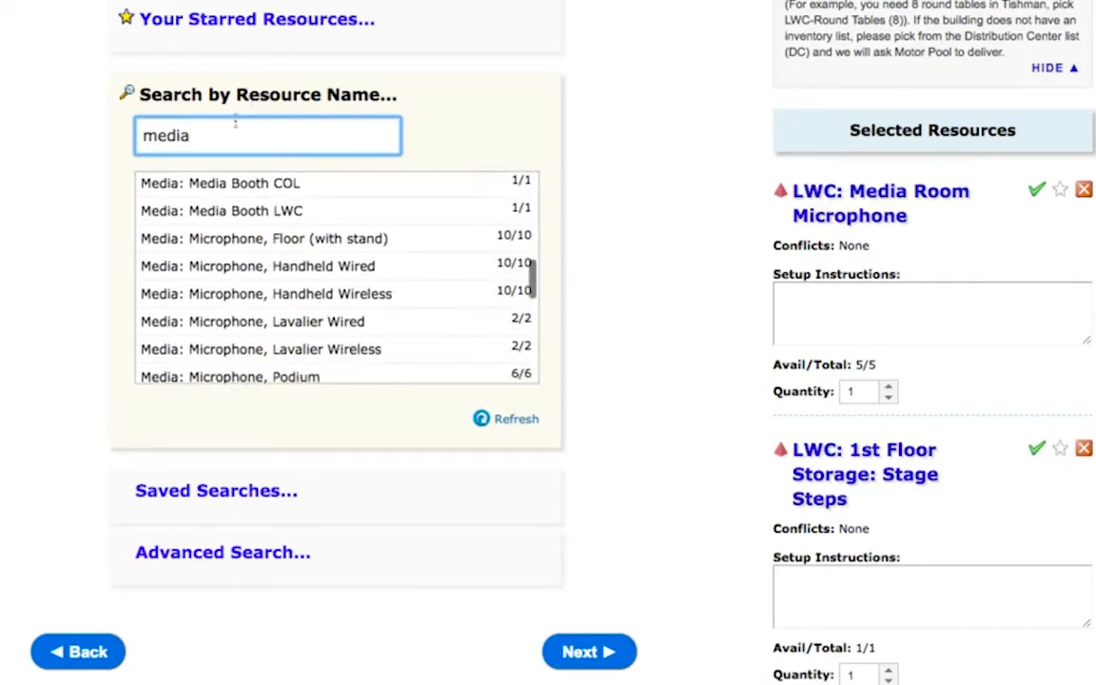
type("tech")
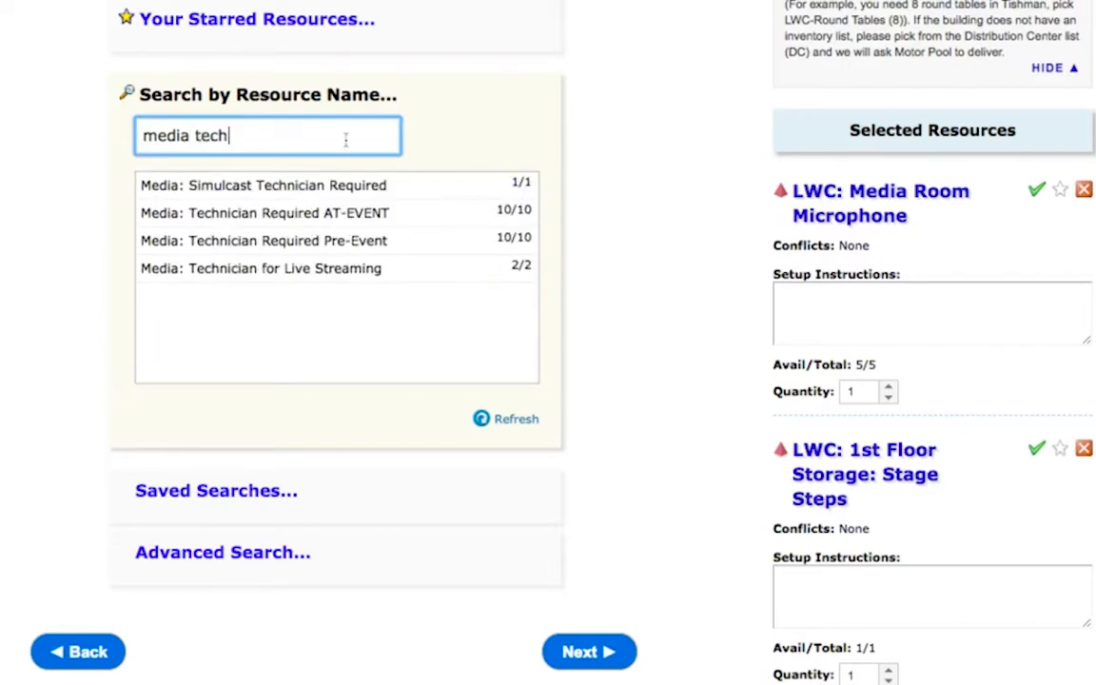
mouse_move(218, 252)
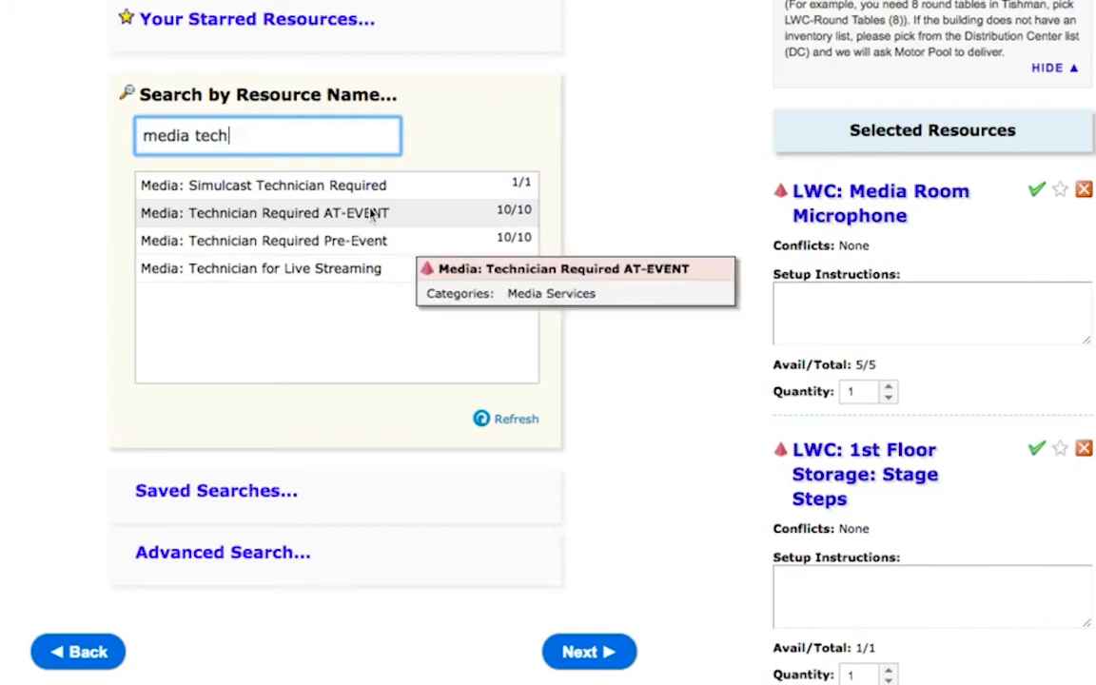
mouse_move(340, 241)
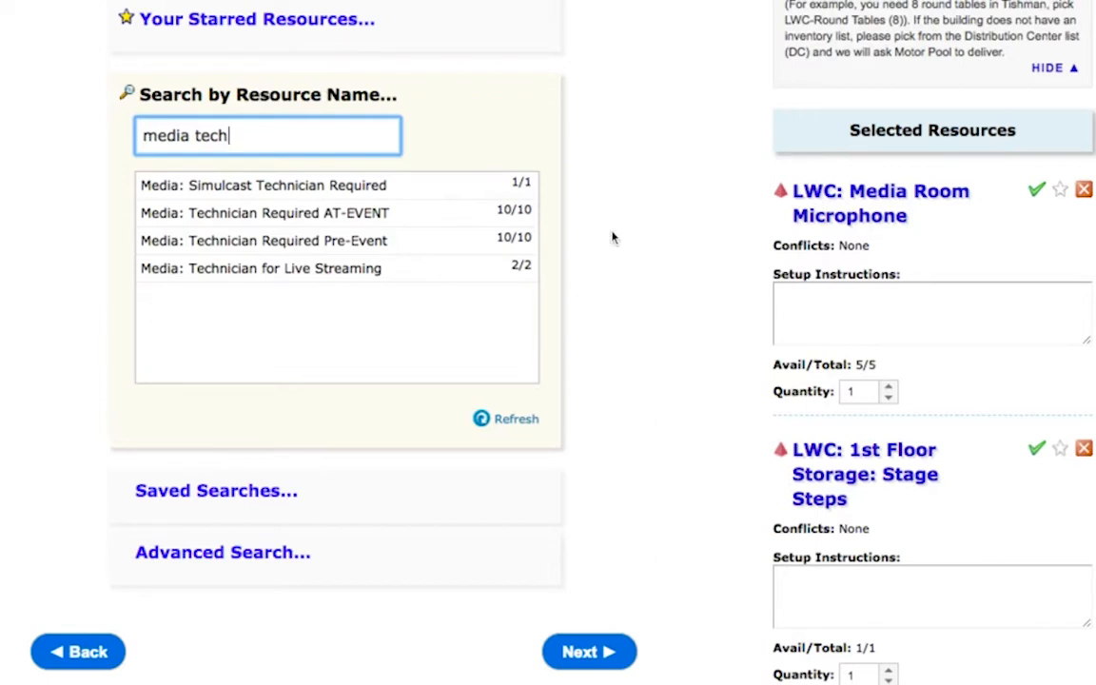
left_click(348, 247)
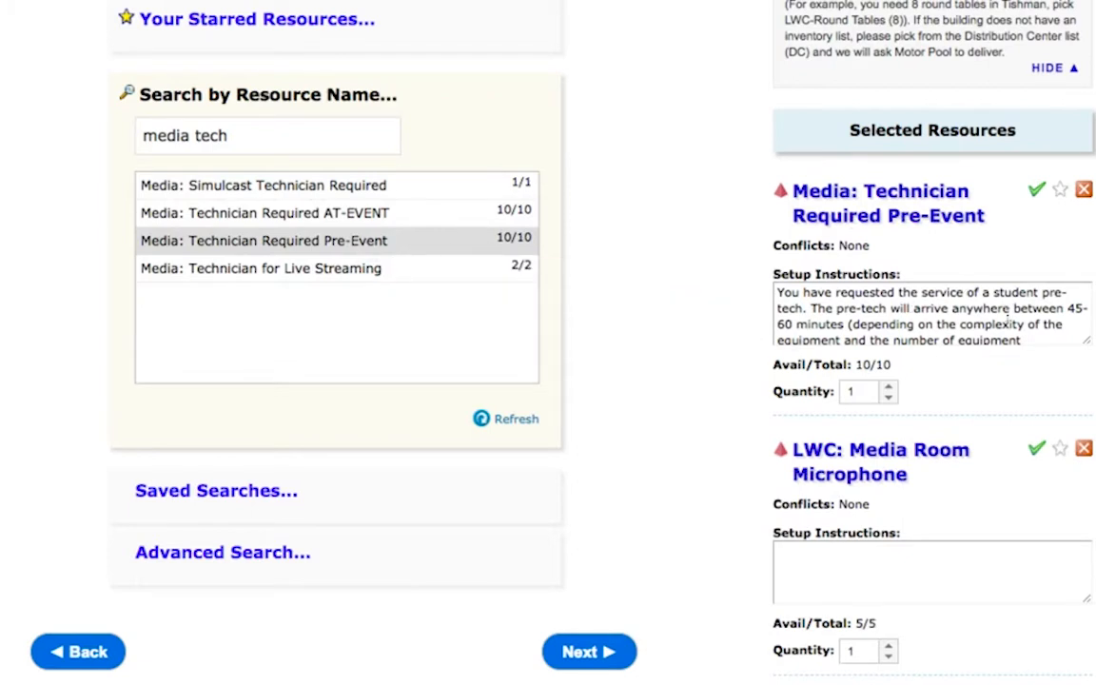
Step: Read the pre-event technician's setup instructions and continue to the budget number and other event details
scroll(1007, 318, "down", 3)
scroll(1006, 310, "down", 3)
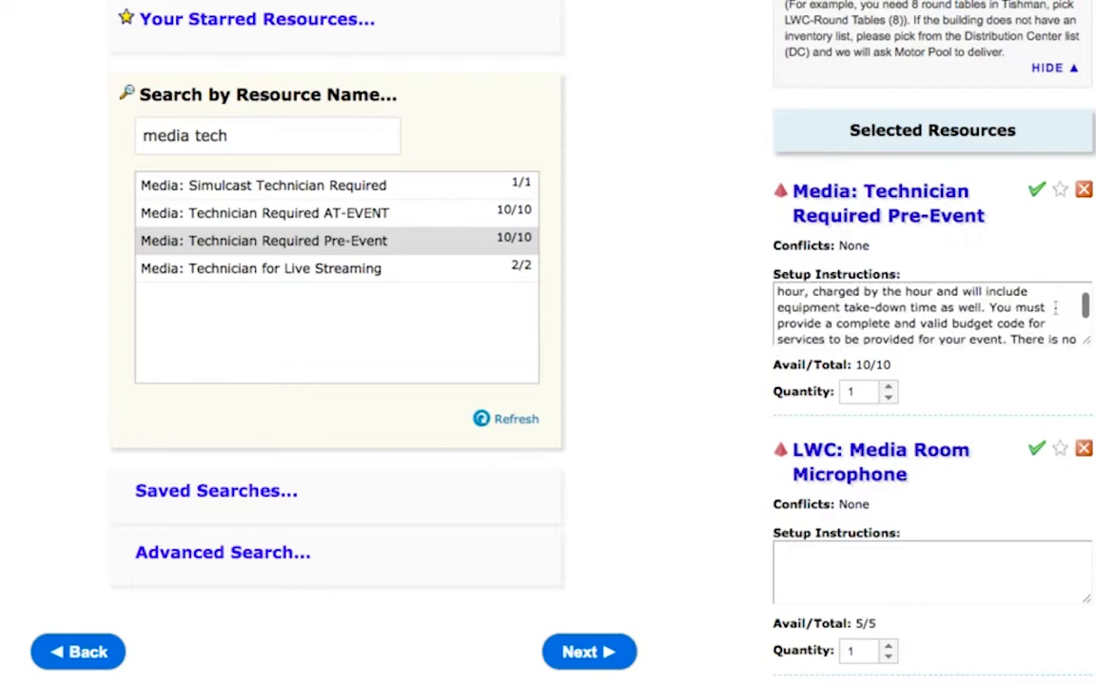
scroll(637, 373, "down", 1)
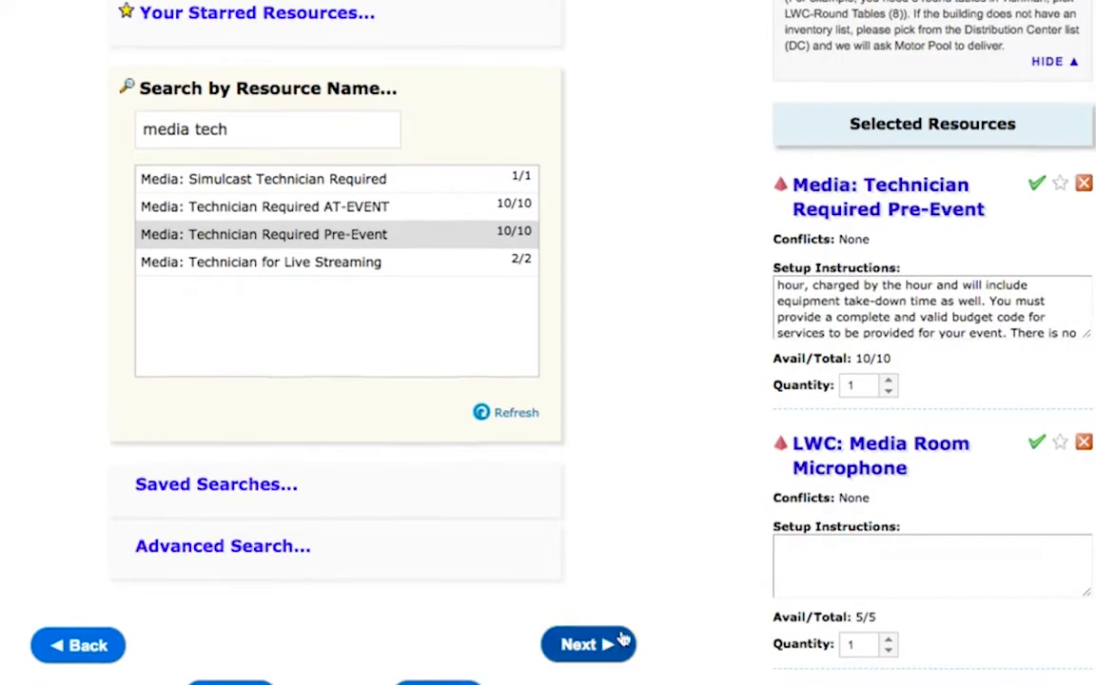
left_click(606, 654)
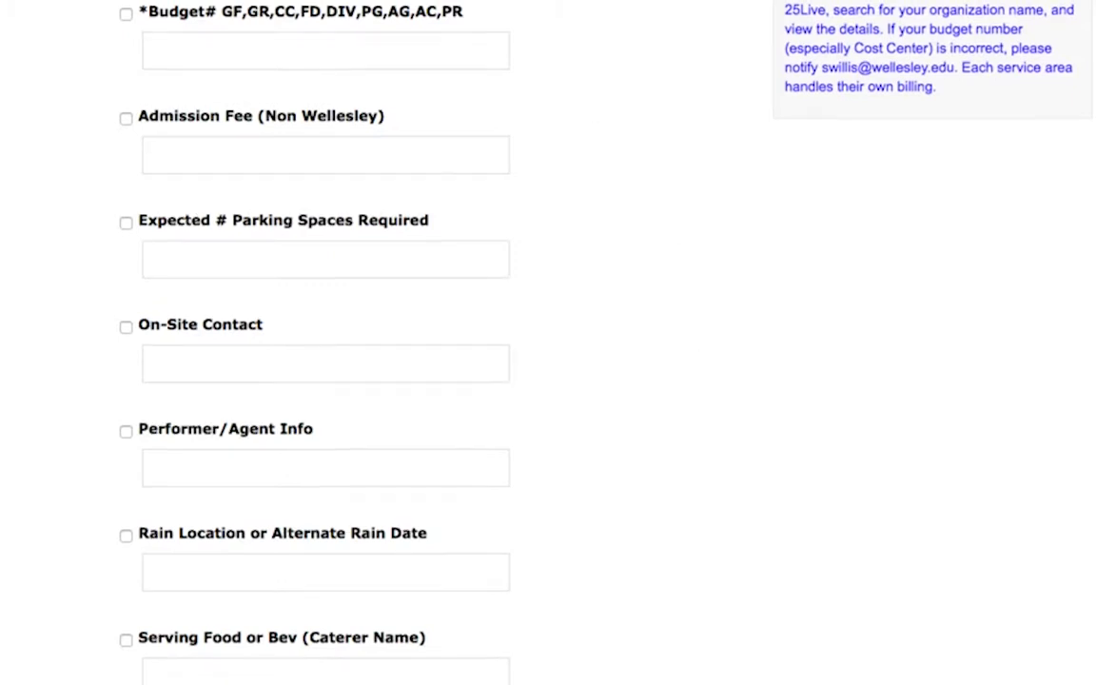
scroll(548, 342, "up", 3)
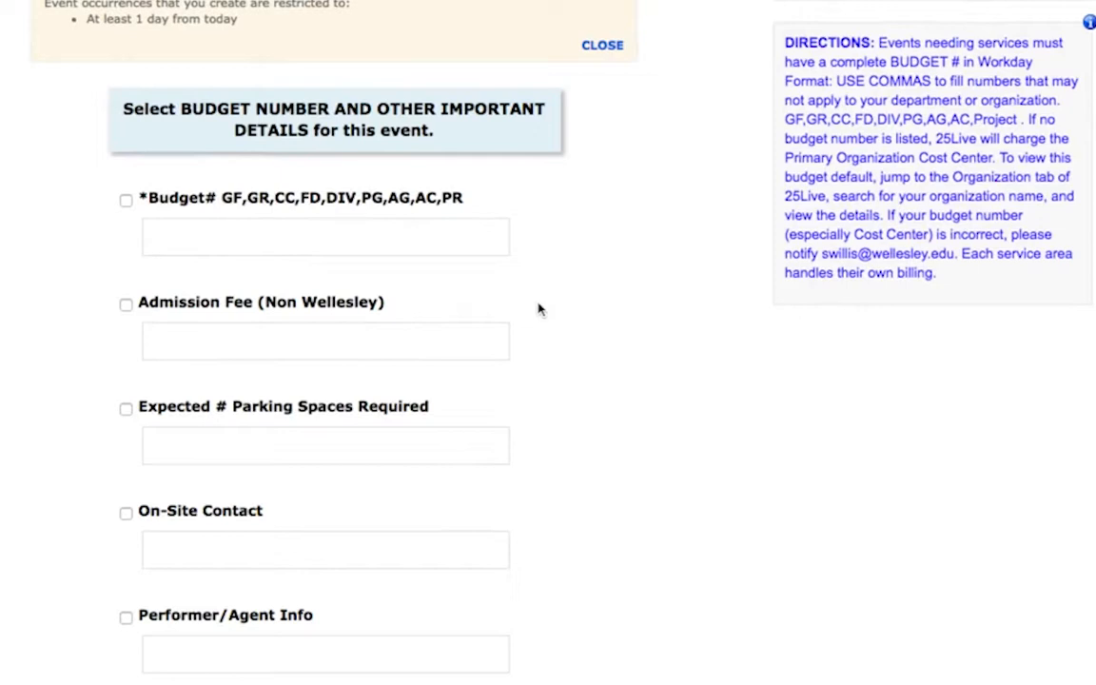
scroll(614, 353, "down", 2)
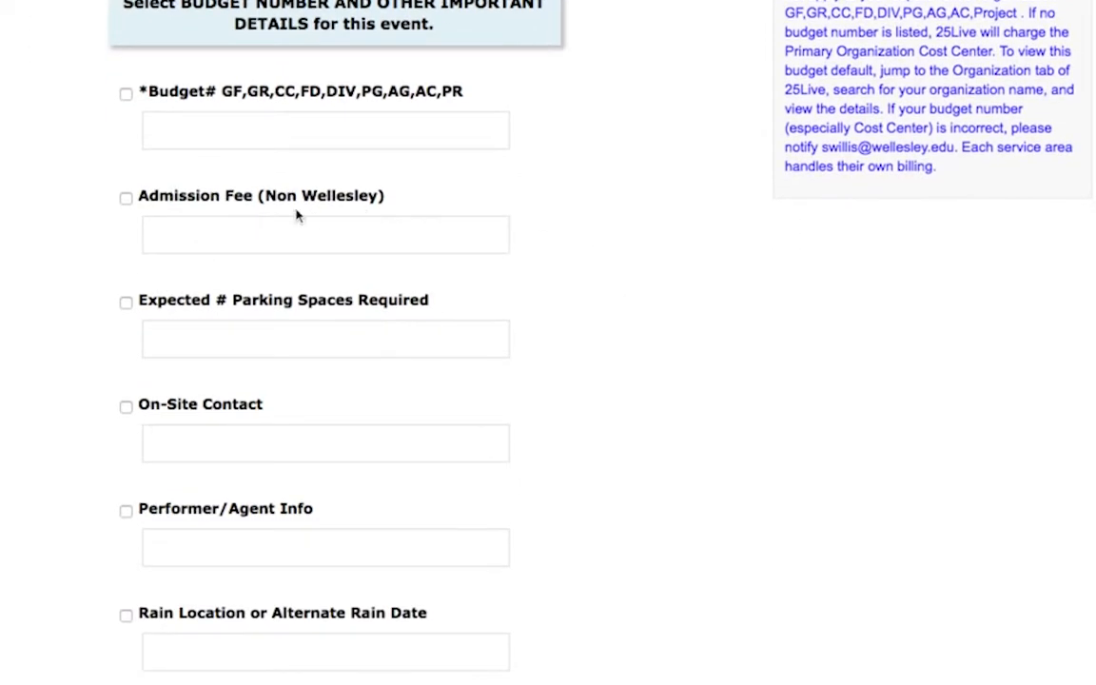
Step: Enable the Student Event Manager detail and enter the student manager's full name
scroll(574, 453, "down", 8)
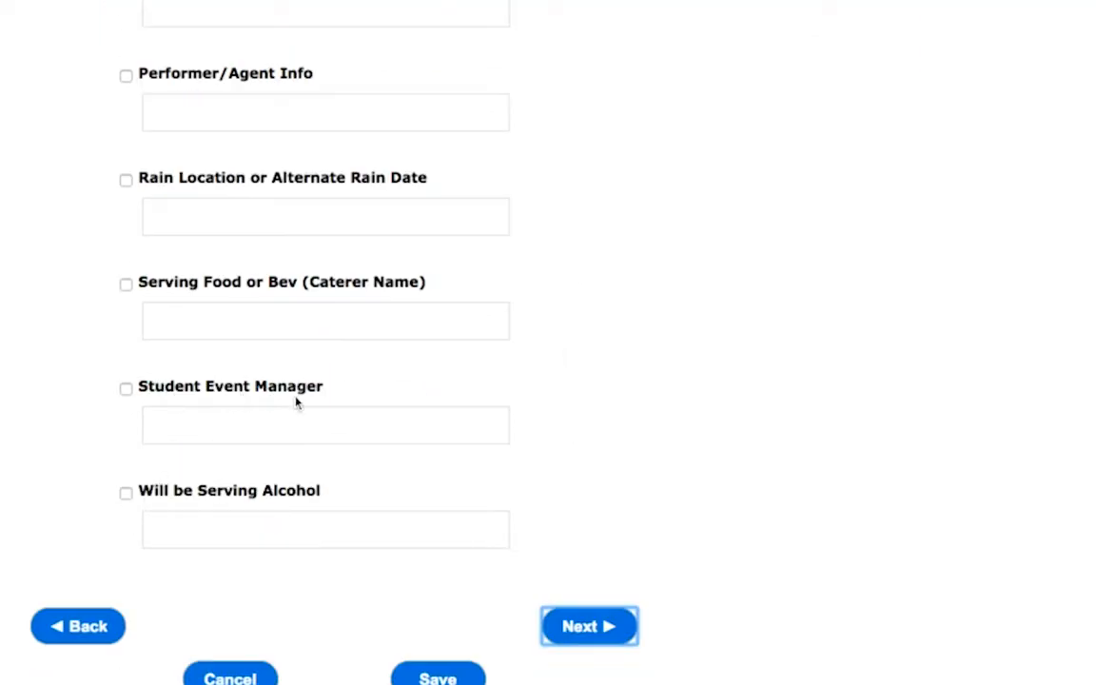
left_click(274, 436)
left_click(126, 388)
left_click(190, 427)
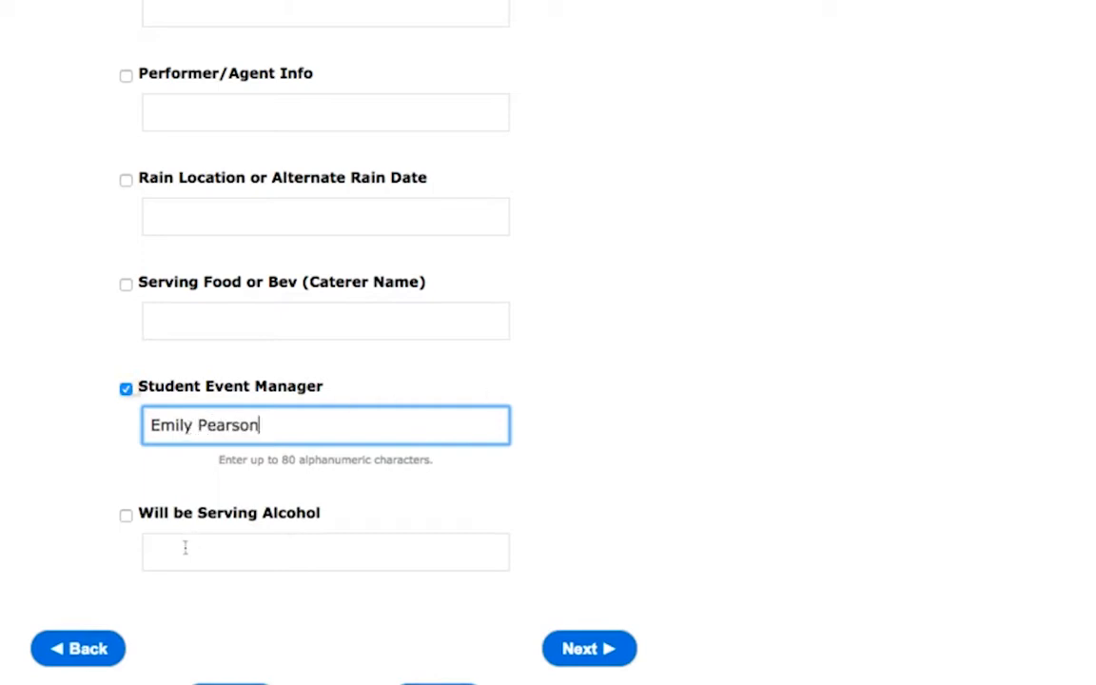
Step: Review the remaining event detail fields, leave them blank, and continue to the event contacts
scroll(279, 202, "up", 1)
scroll(279, 201, "up", 1)
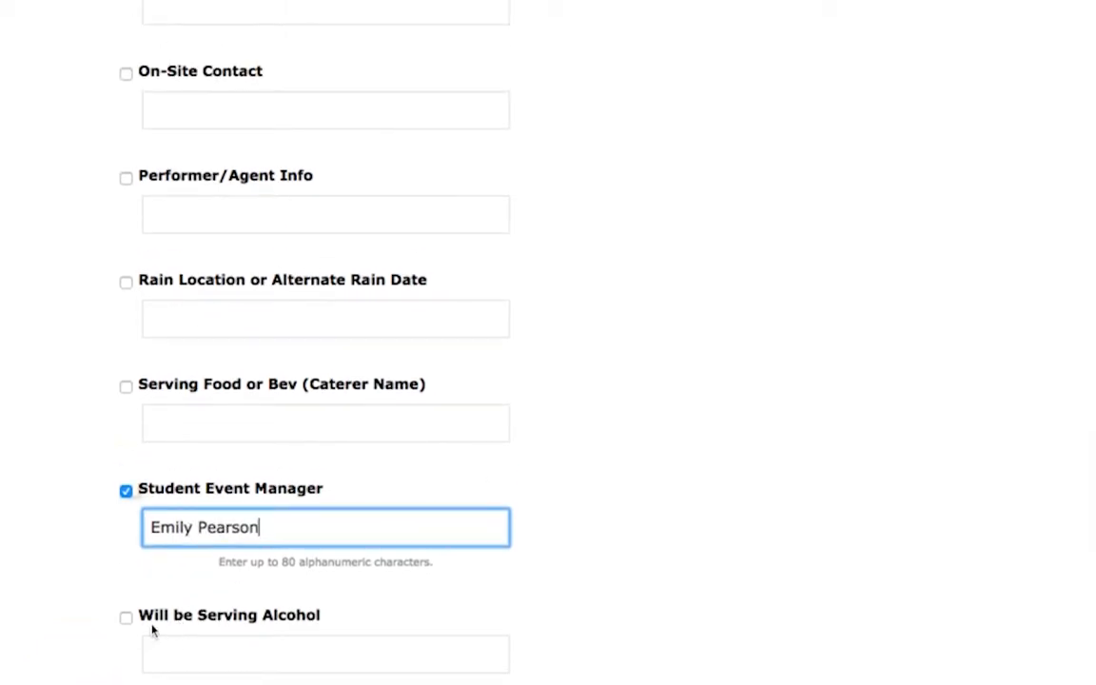
scroll(59, 470, "up", 1)
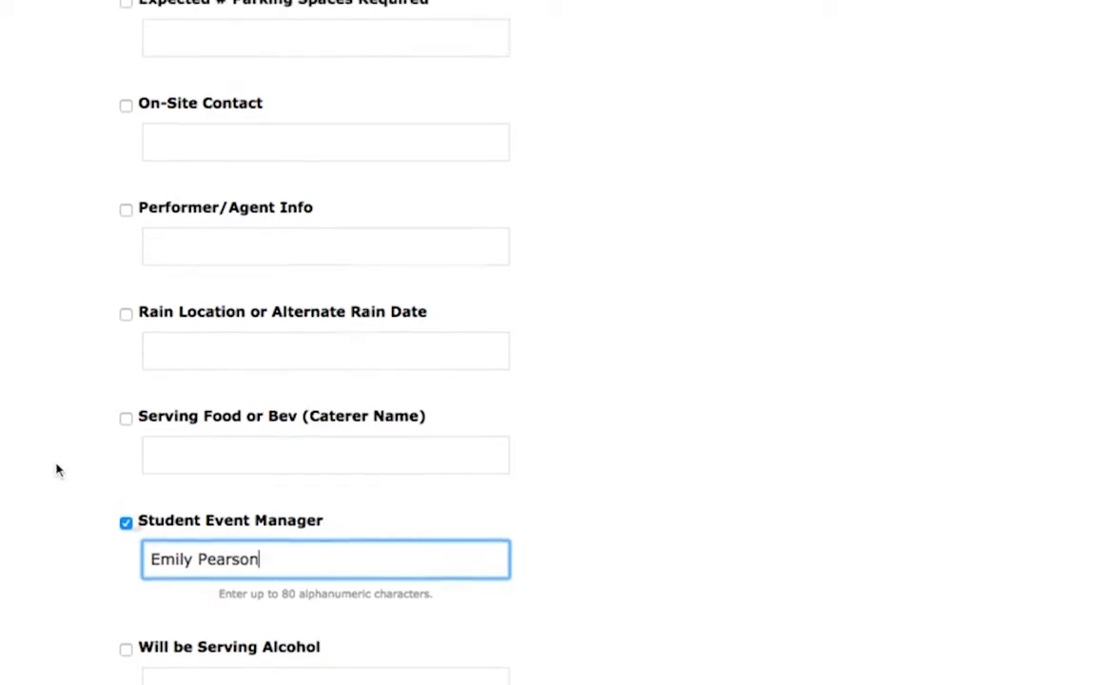
scroll(829, 343, "up", 1)
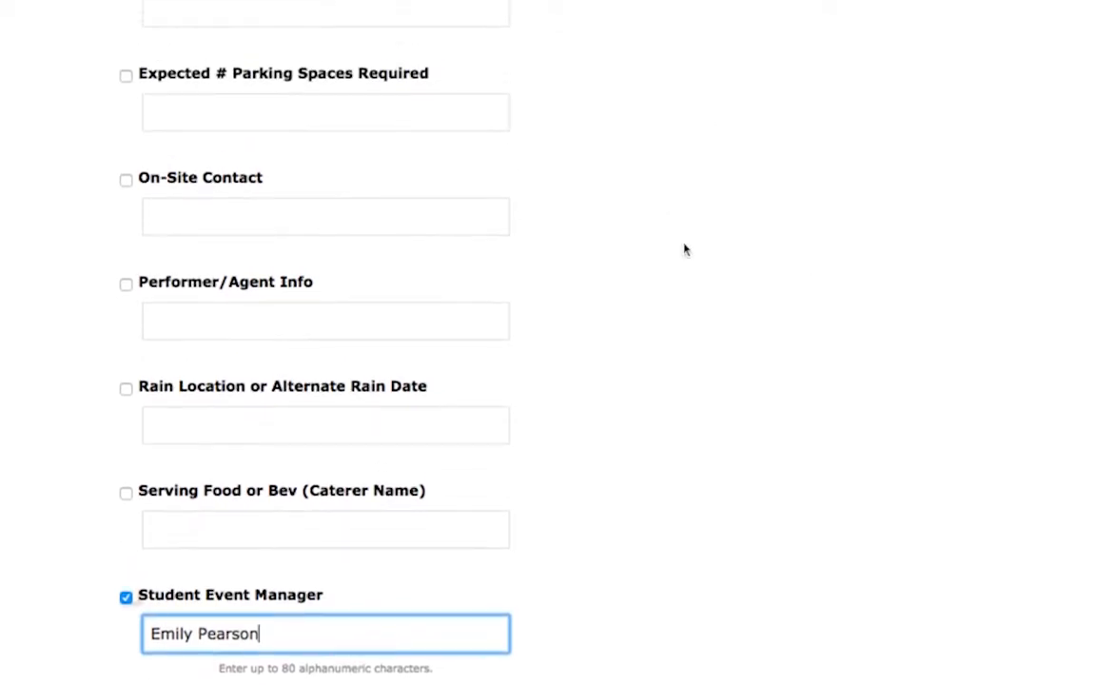
scroll(681, 278, "down", 3)
scroll(681, 277, "down", 1)
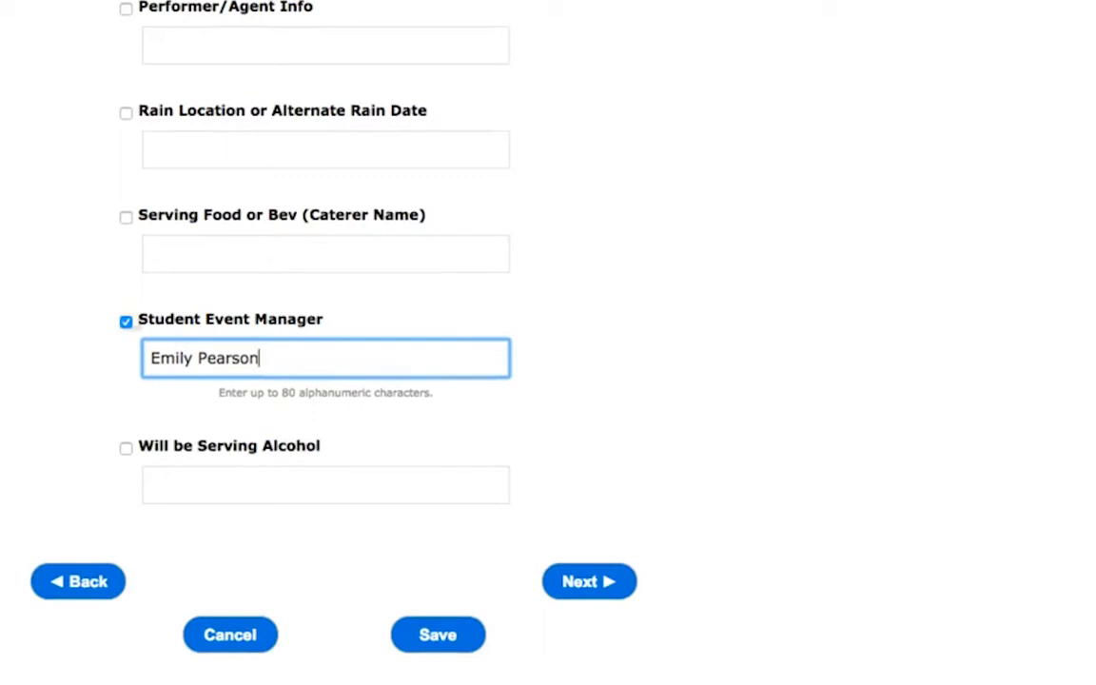
left_click(595, 594)
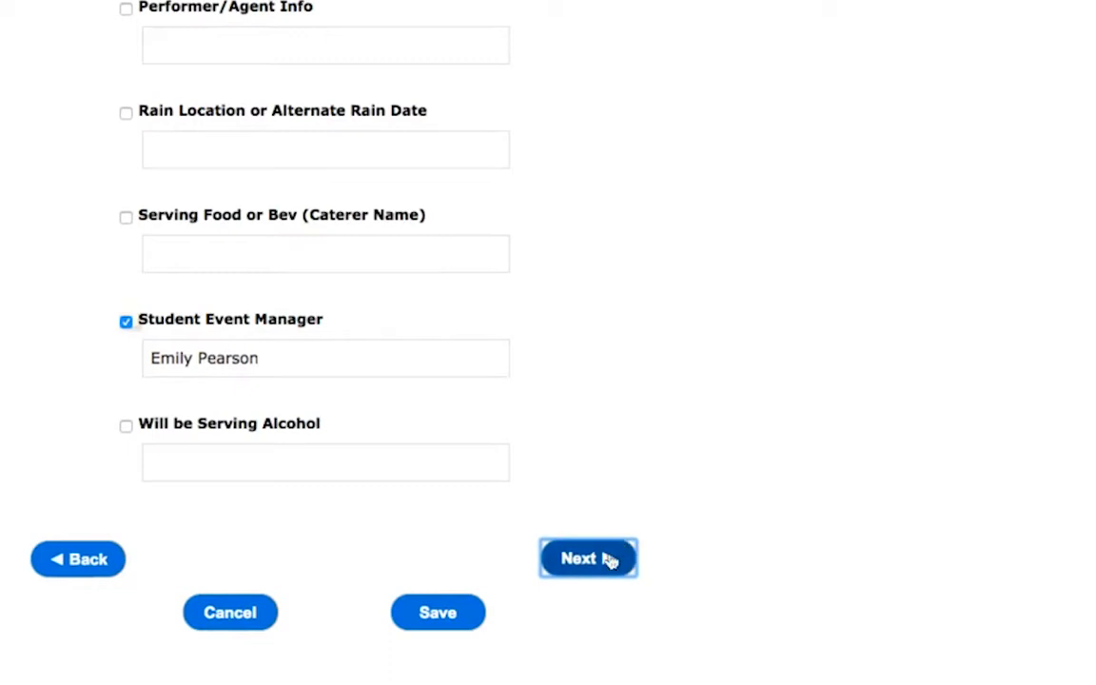
left_click(609, 560)
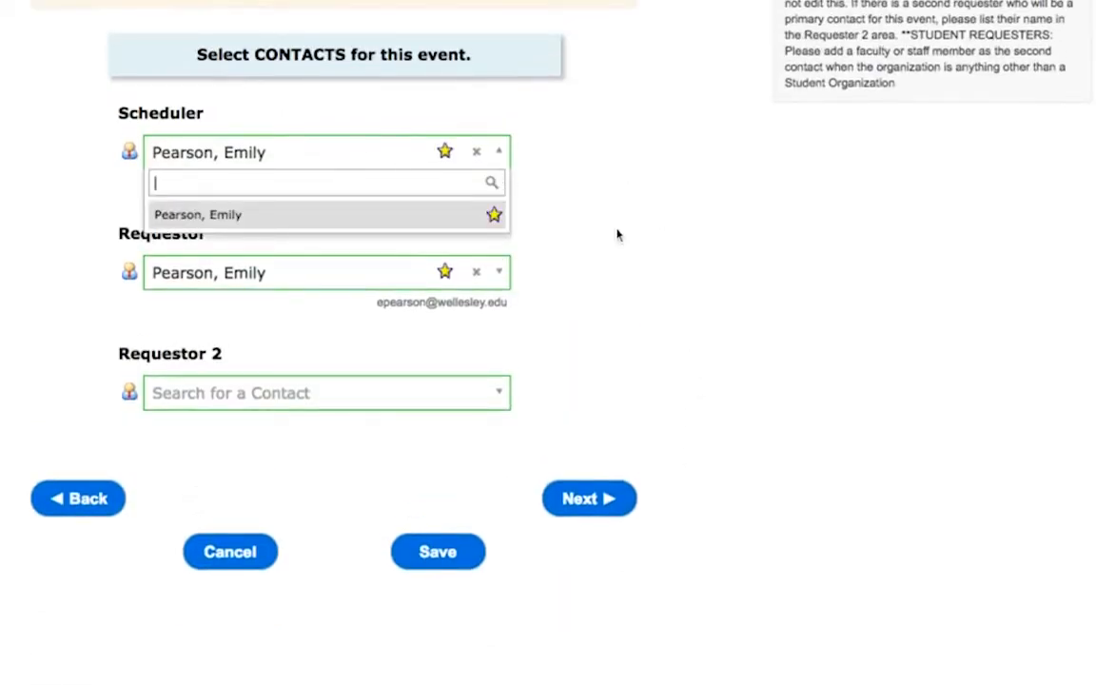
Step: Keep the prefilled scheduler and requestor contacts, and assign the Calendar: Student Organizations (Community) category to the event
left_click(691, 275)
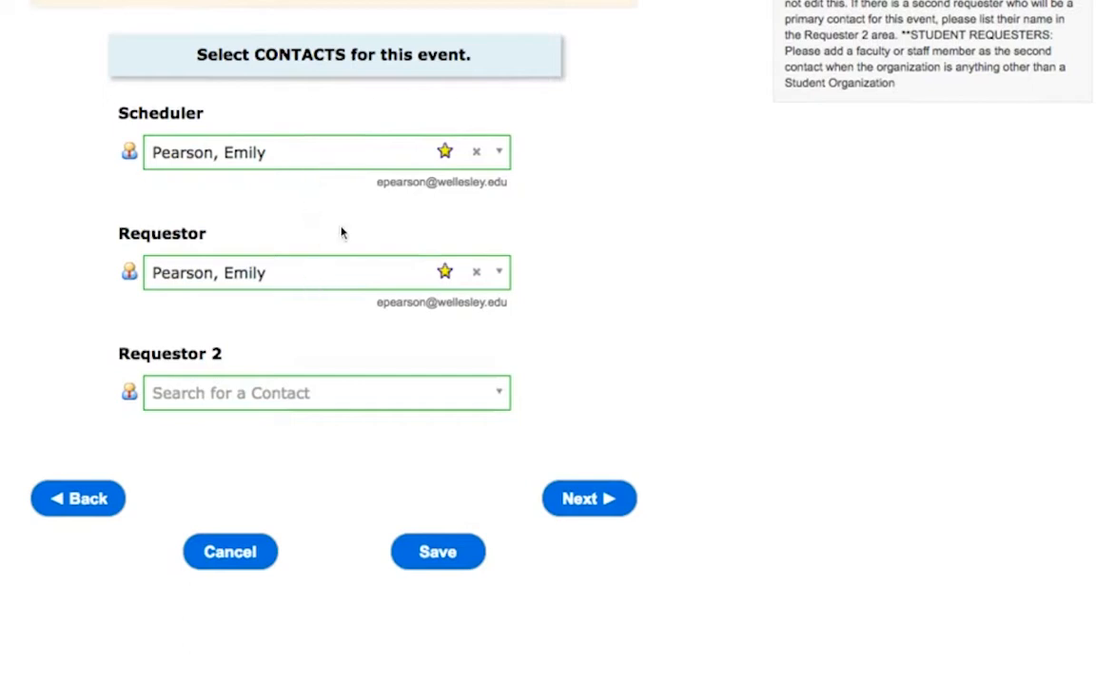
left_click(588, 498)
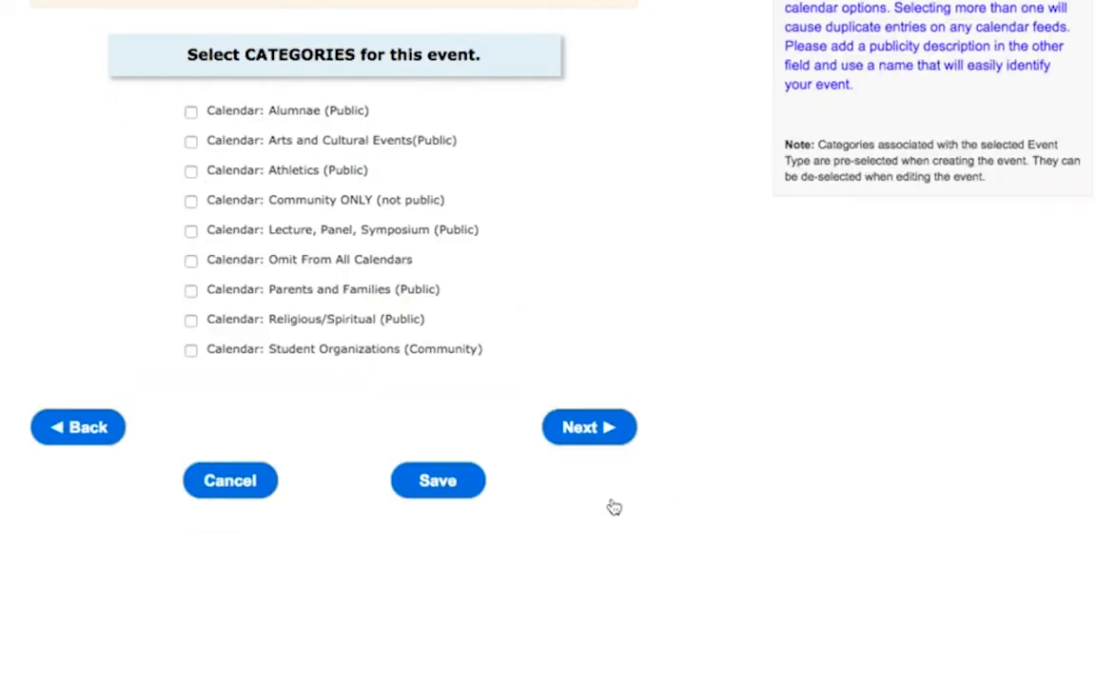
left_click(190, 350)
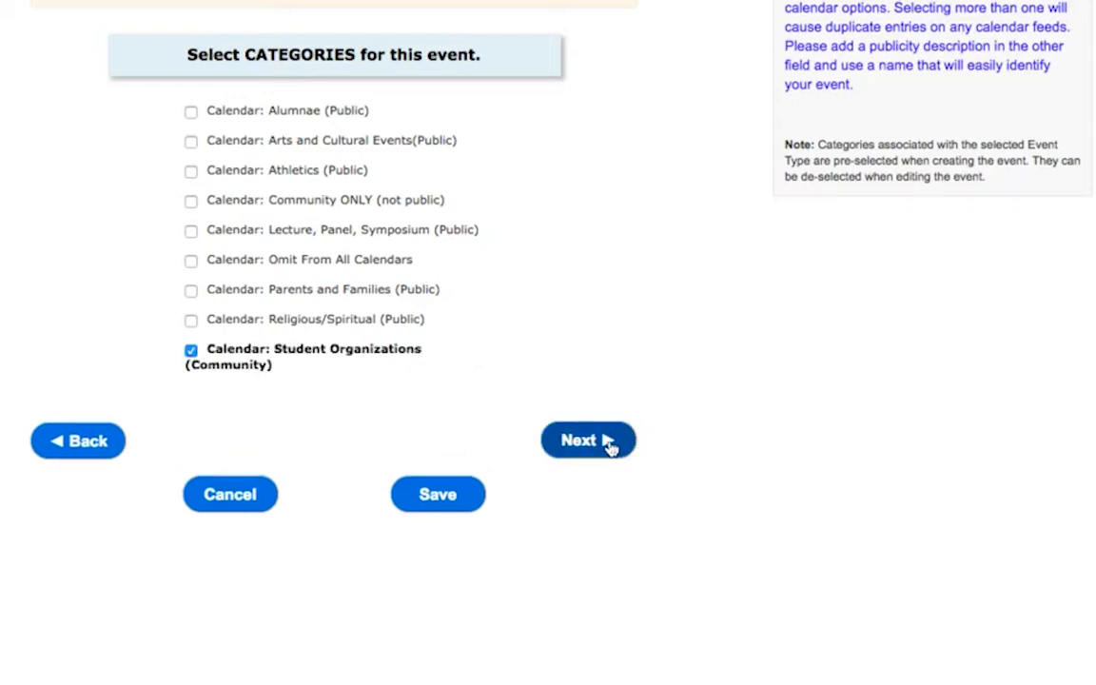
left_click(609, 448)
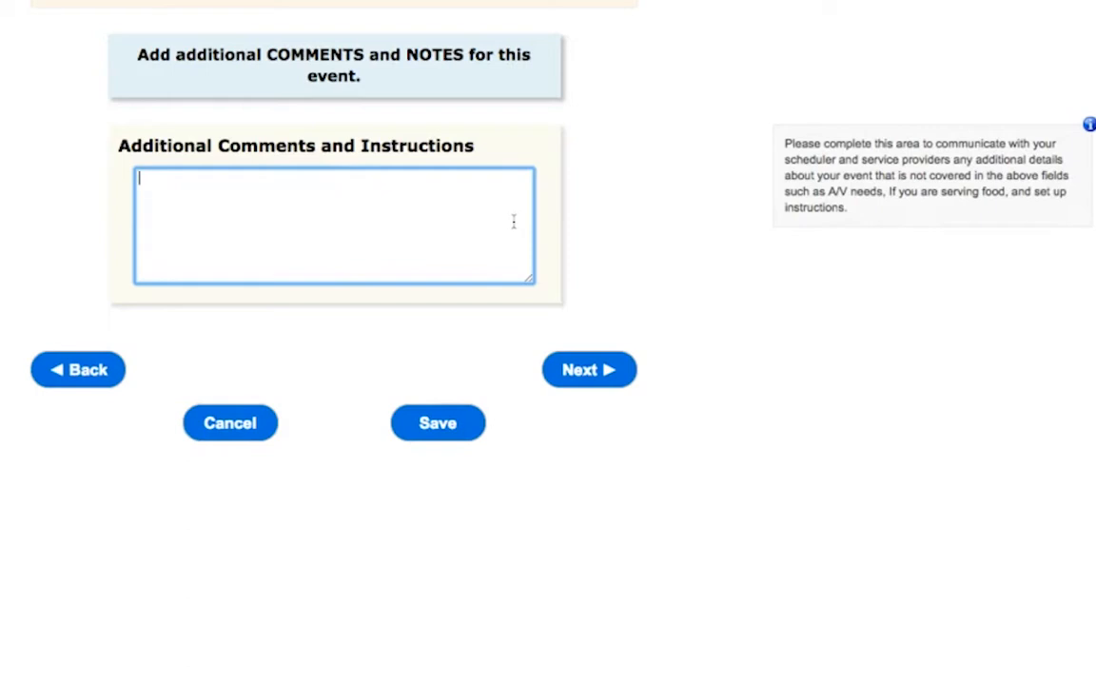
Step: Leave the additional comments and instructions blank, agree to the affirmation, and save the event
scroll(506, 200, "down", 1)
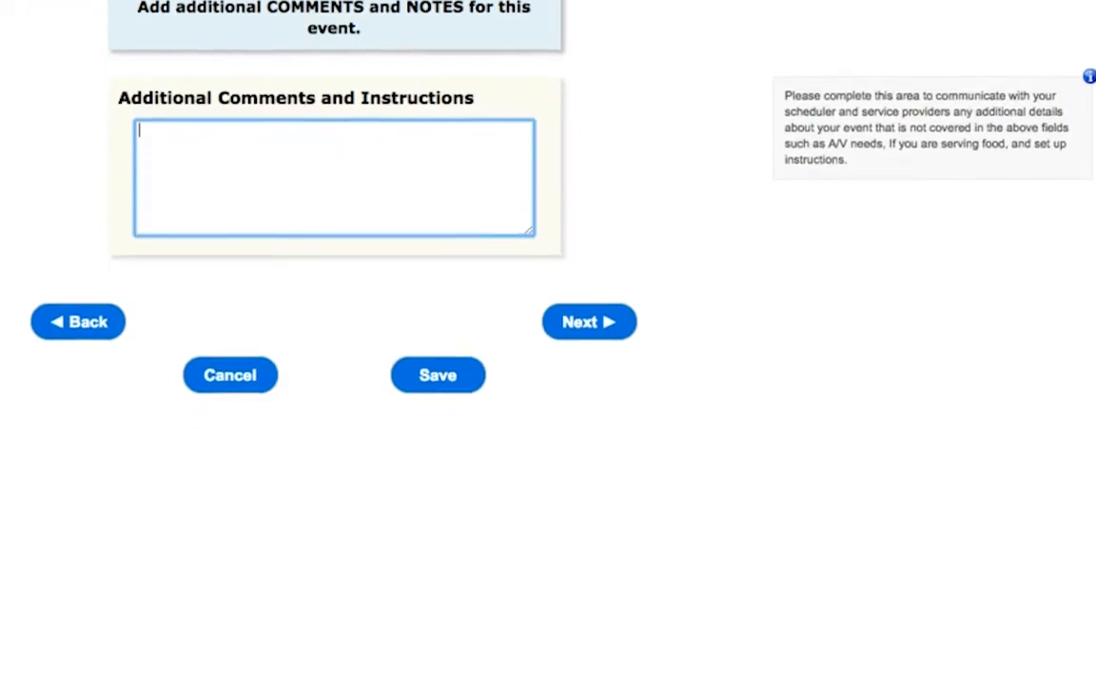
scroll(190, 179, "up", 2)
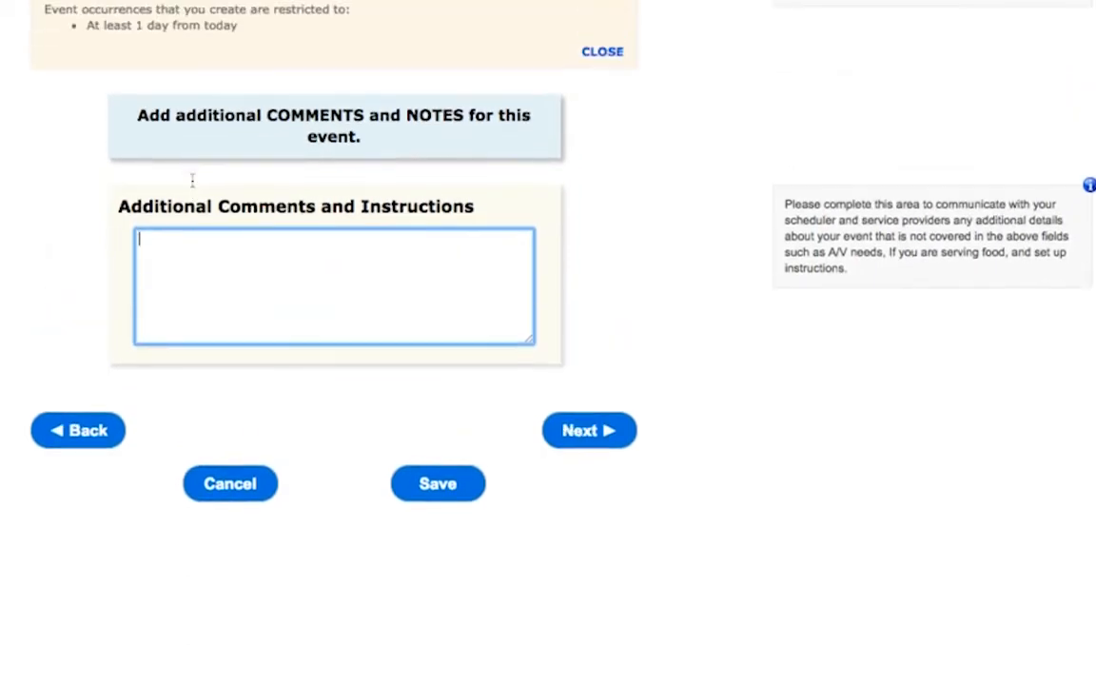
left_click(597, 439)
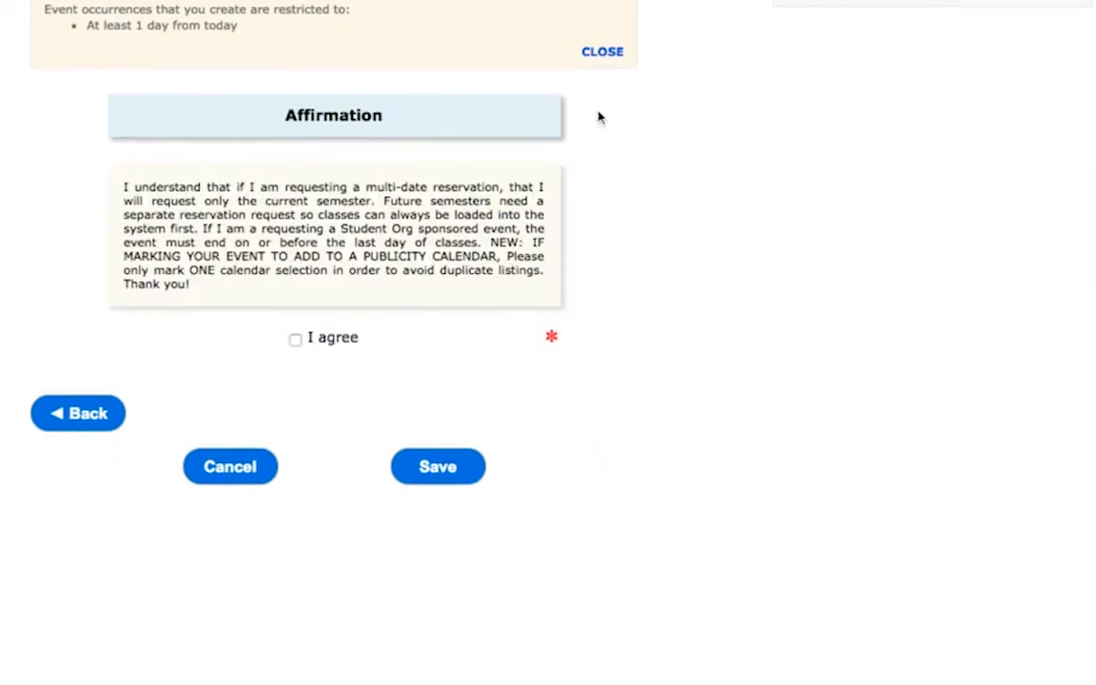
left_click(601, 54)
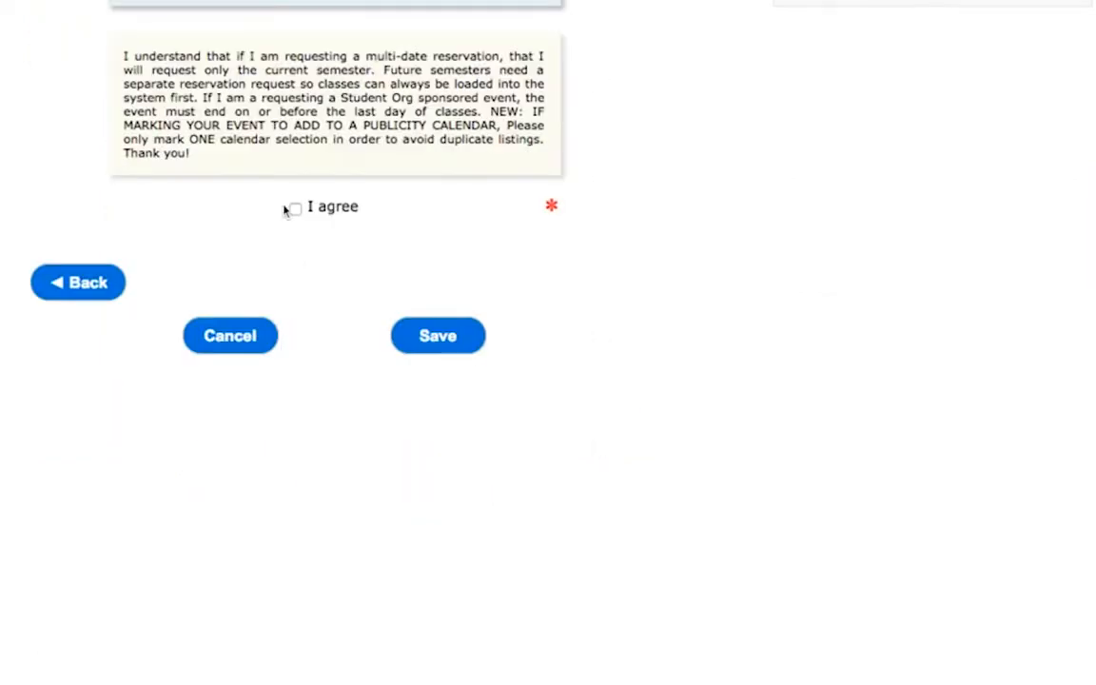
left_click(294, 210)
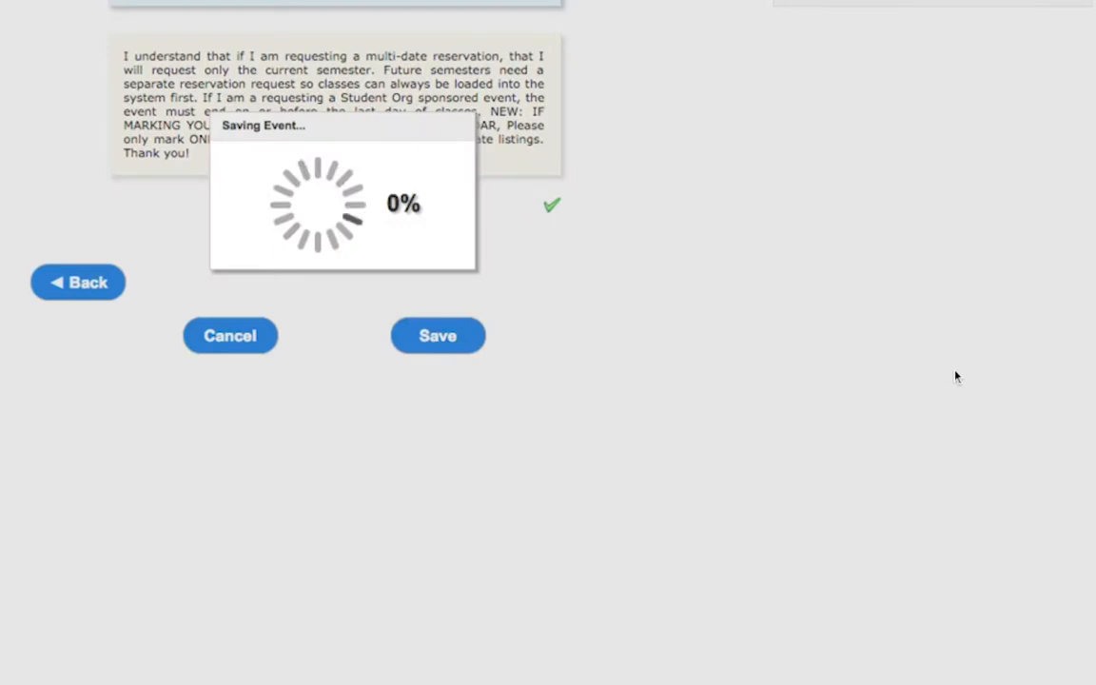